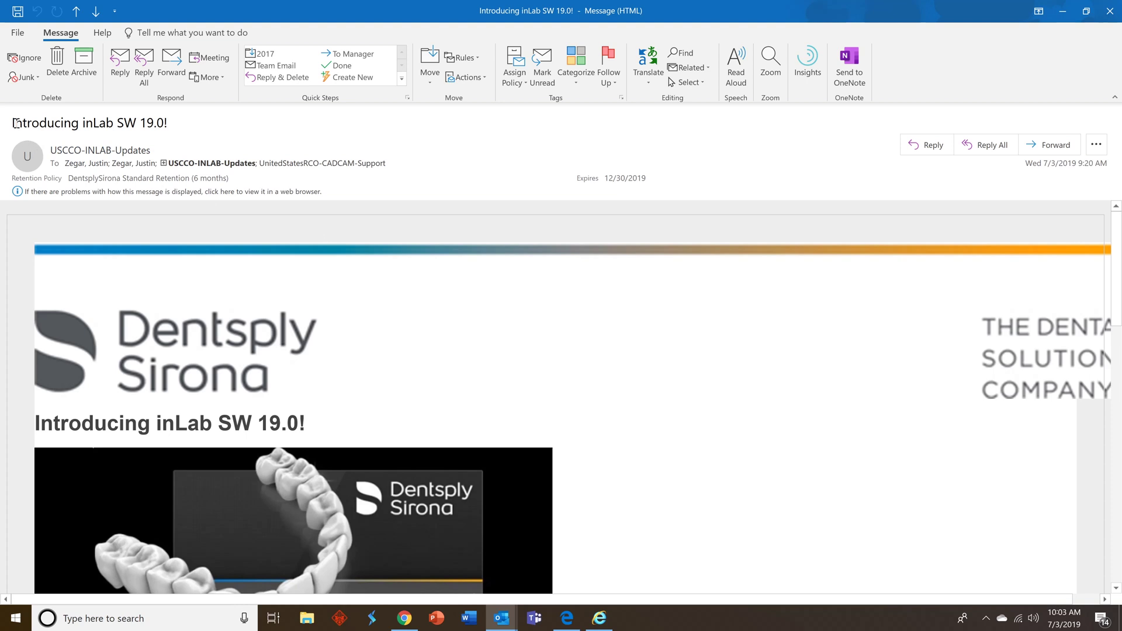
- Select the email's subject line and view the sender's full contact card details
left_click_drag(177, 124, 2, 122)
right_click(149, 154)
left_click(363, 131)
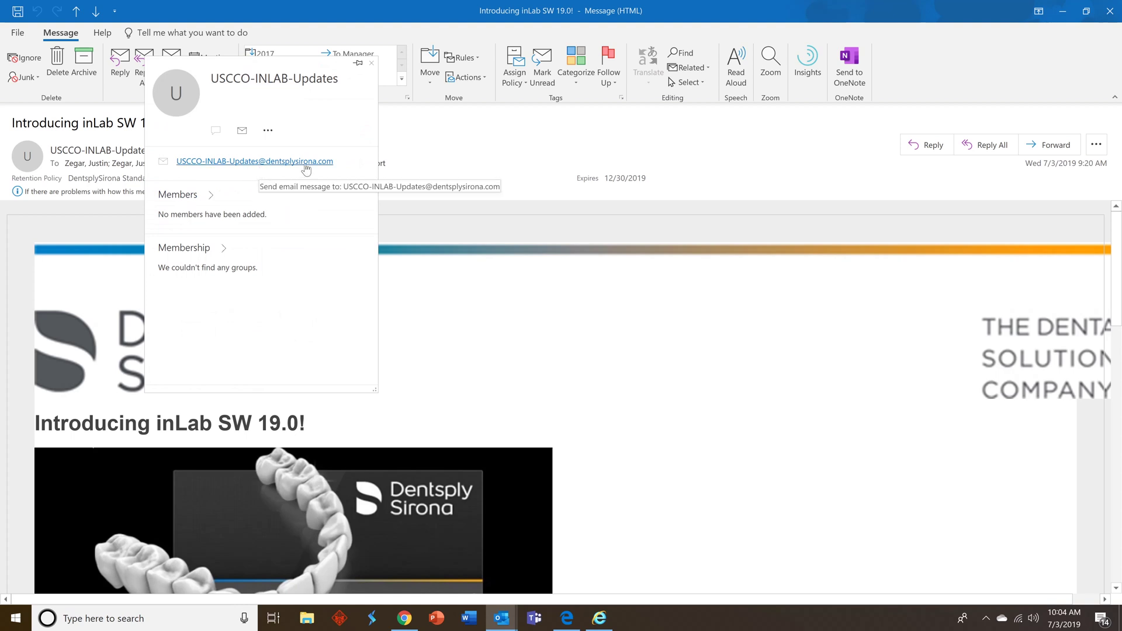
left_click(371, 63)
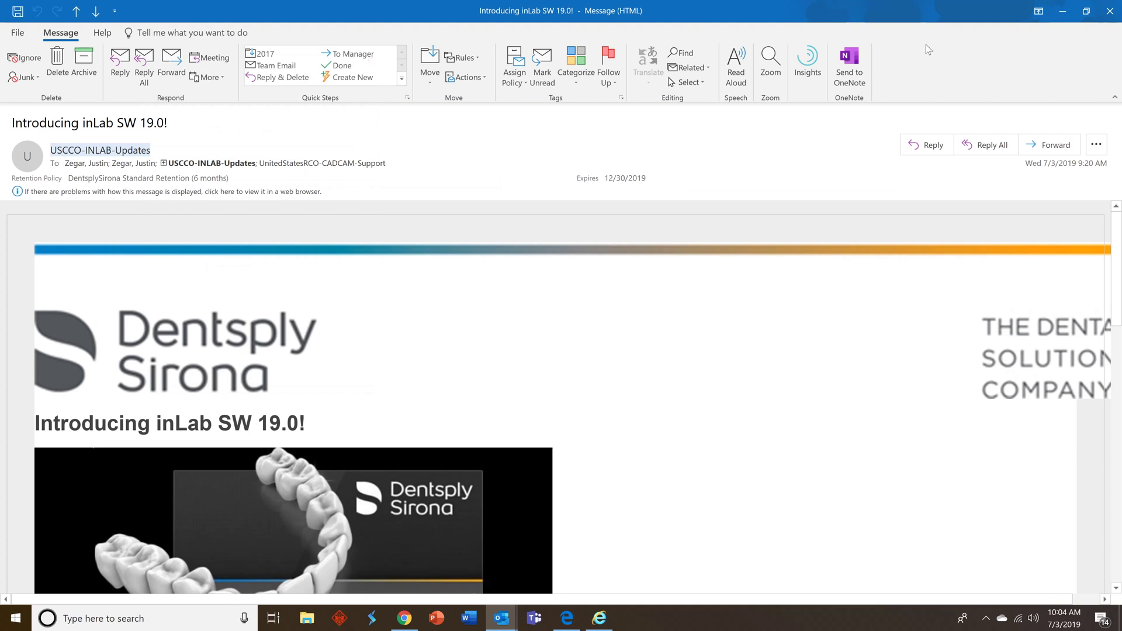
- Close the Outlook message, highlight the dealer account number in IE, and follow the registration link
left_click(1110, 11)
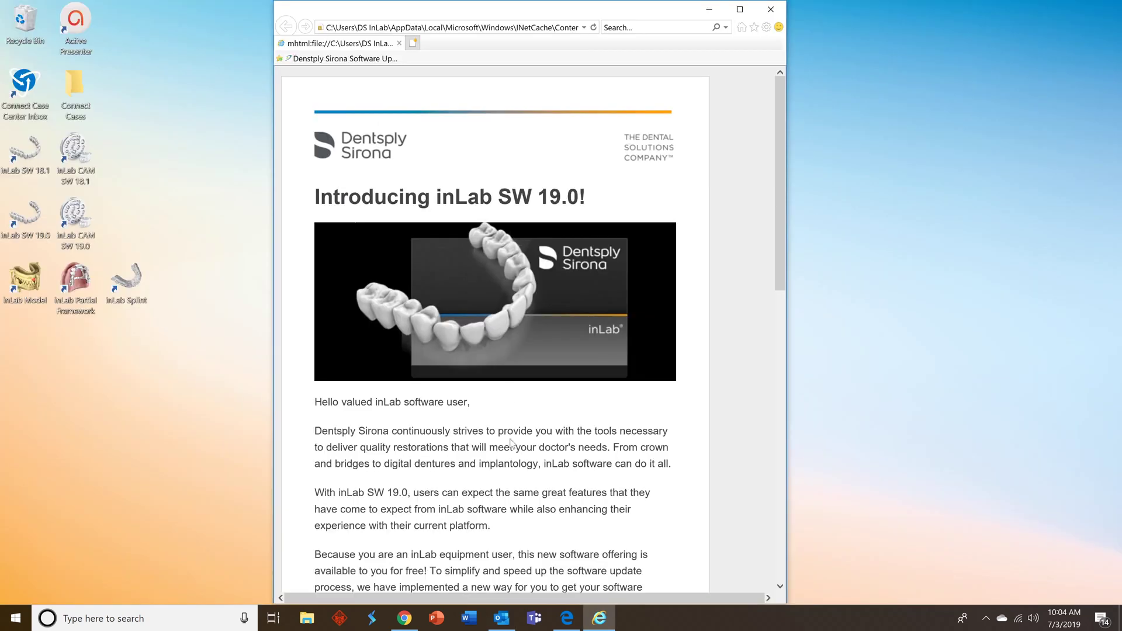
scroll(510, 442, "down", 5)
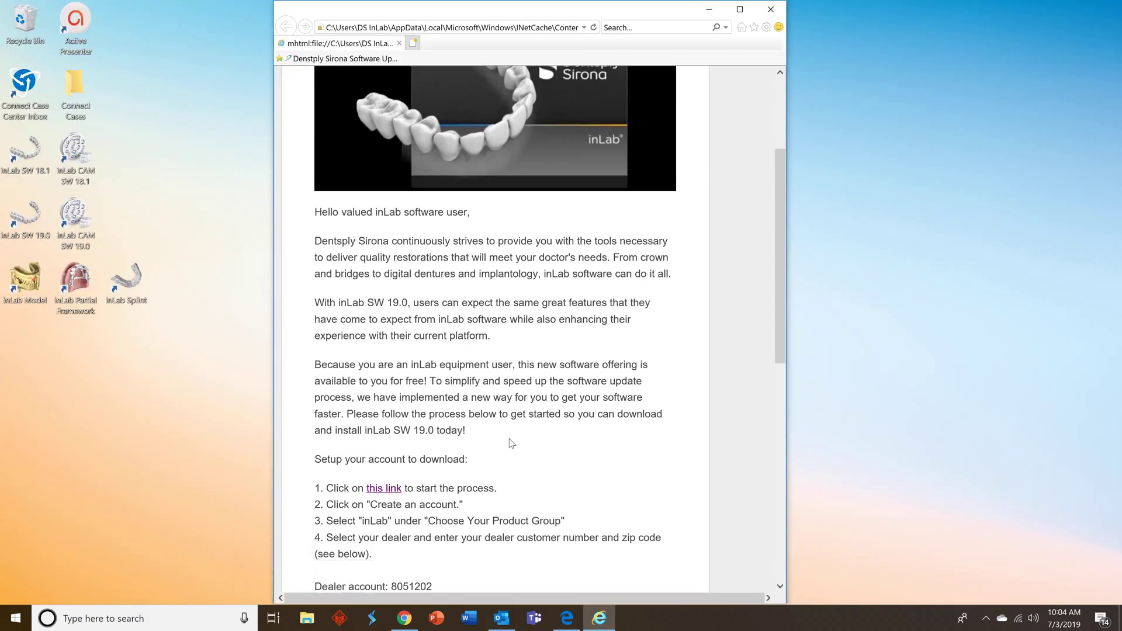
scroll(510, 439, "down", 1)
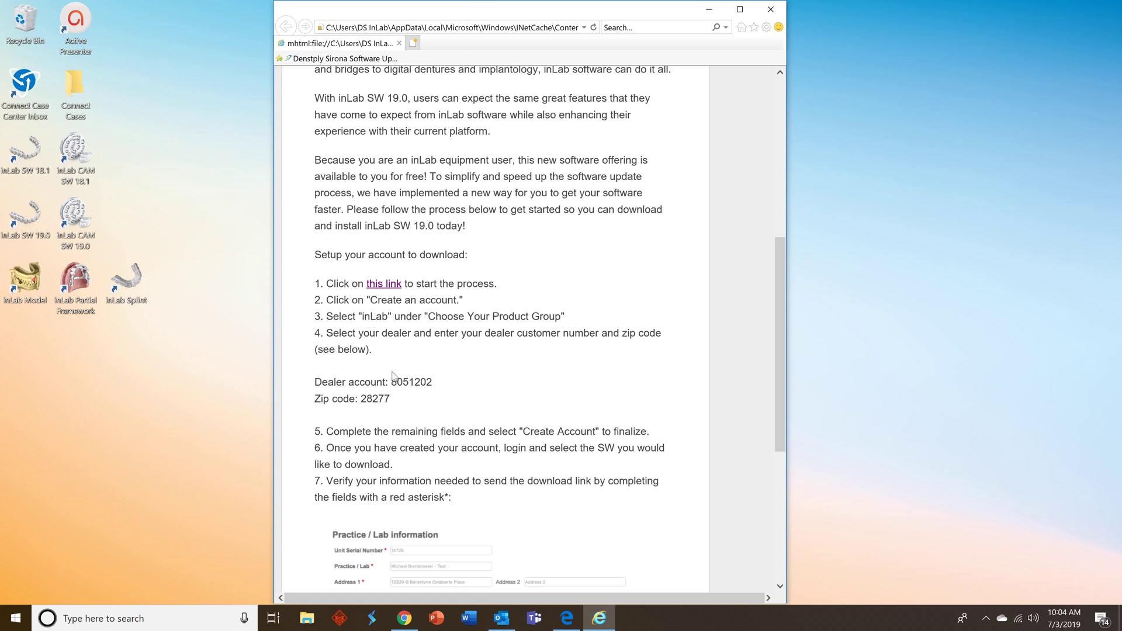
left_click_drag(436, 382, 393, 386)
key("ctrl+c")
left_click(413, 399)
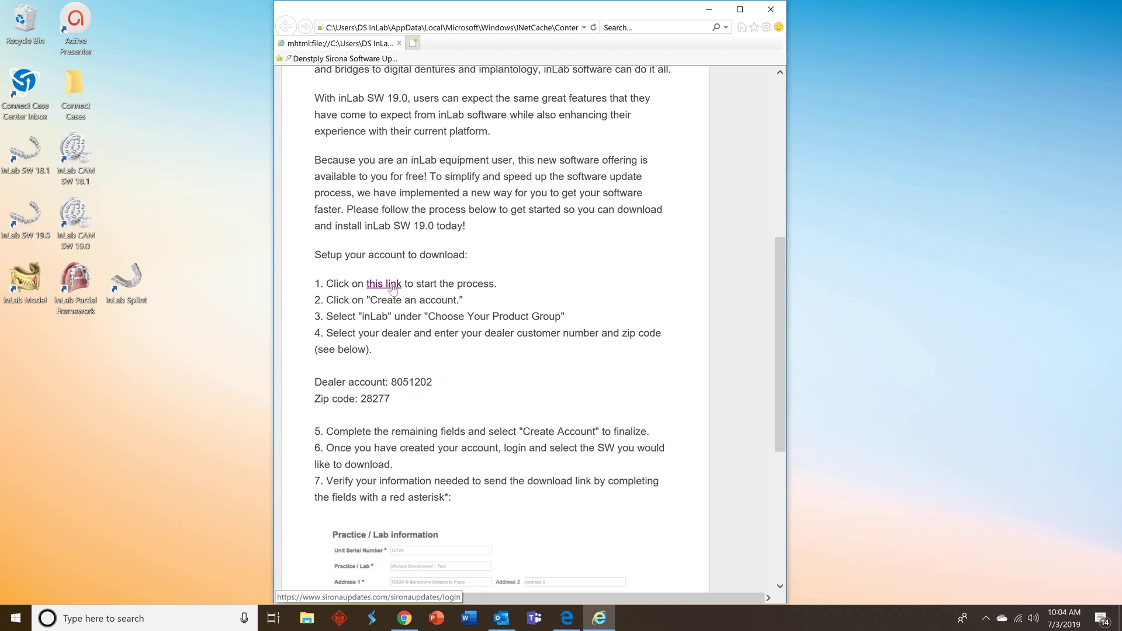
left_click(384, 284)
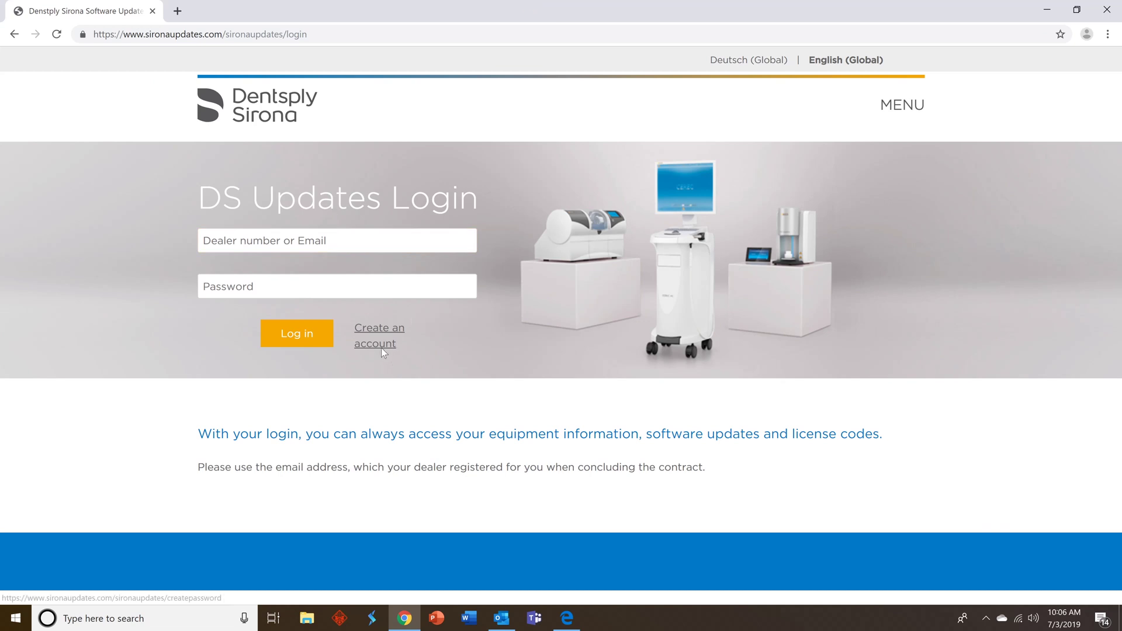
- Start a new updates account with inLab as product group and Patterson as dealer
left_click(381, 348)
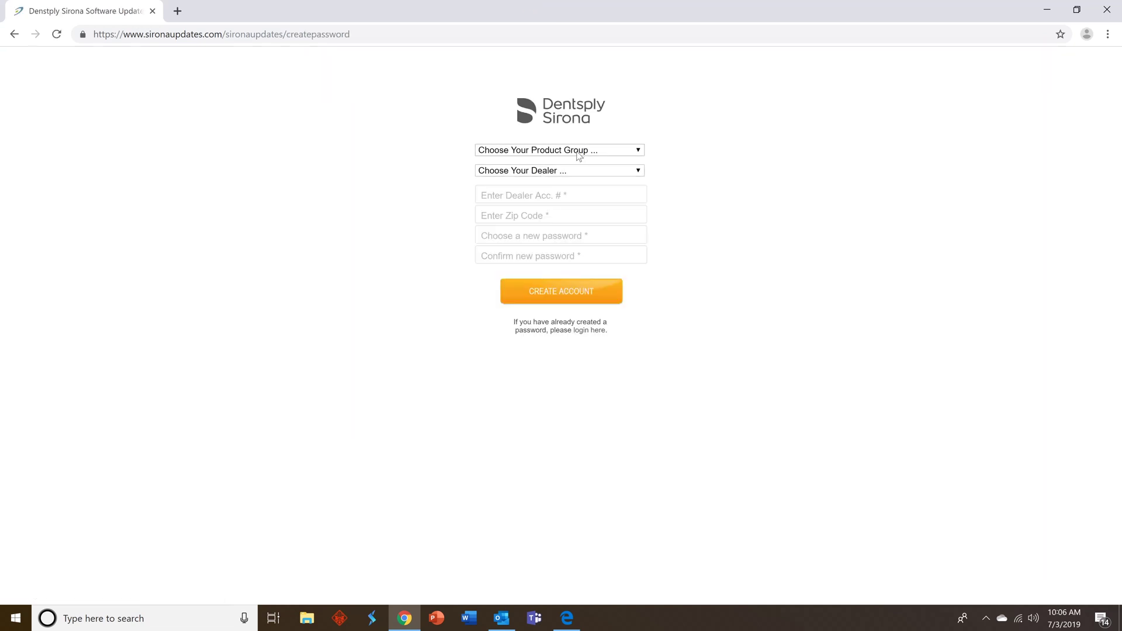
left_click(638, 152)
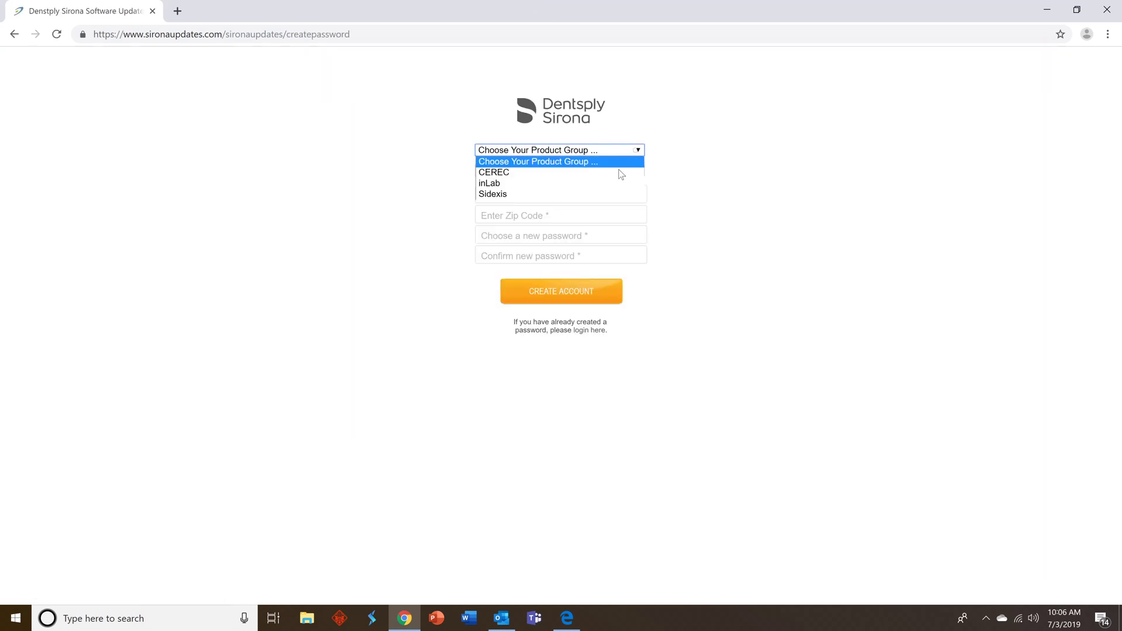
left_click(609, 184)
left_click(639, 171)
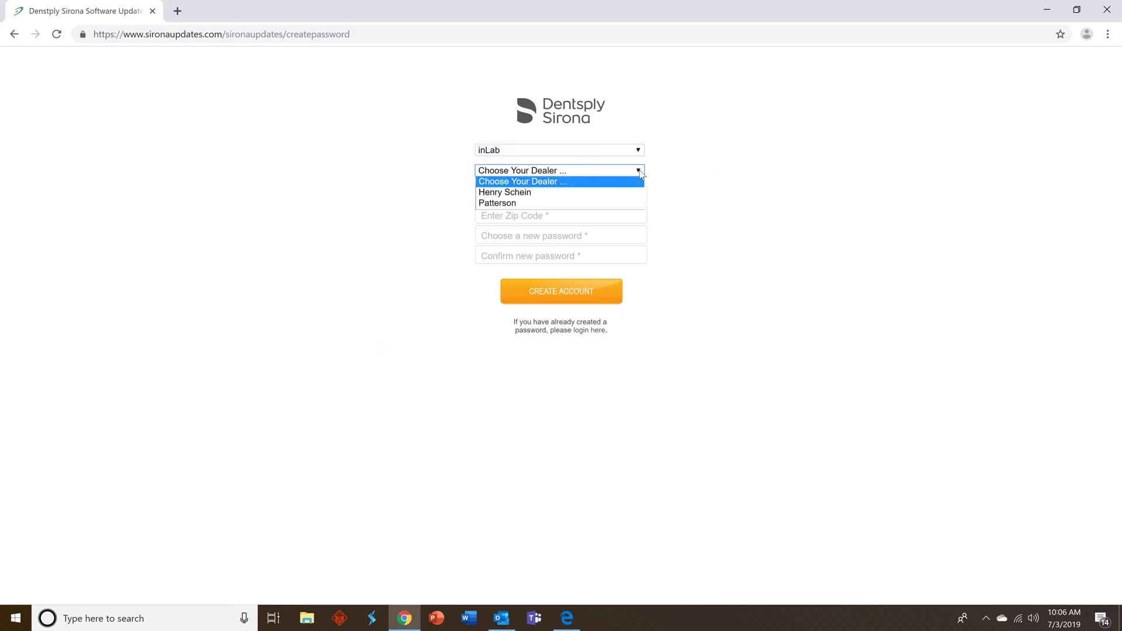
left_click(602, 203)
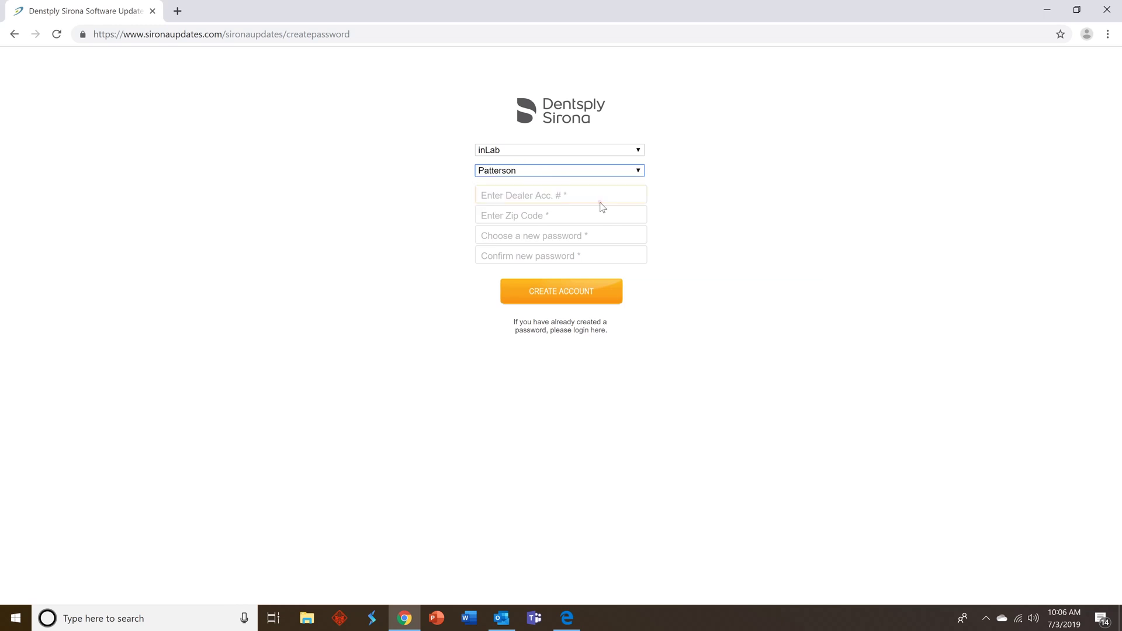
- Enter the pasted dealer account number, the lab's zip code and a confirmed new password, then submit
left_click(547, 194)
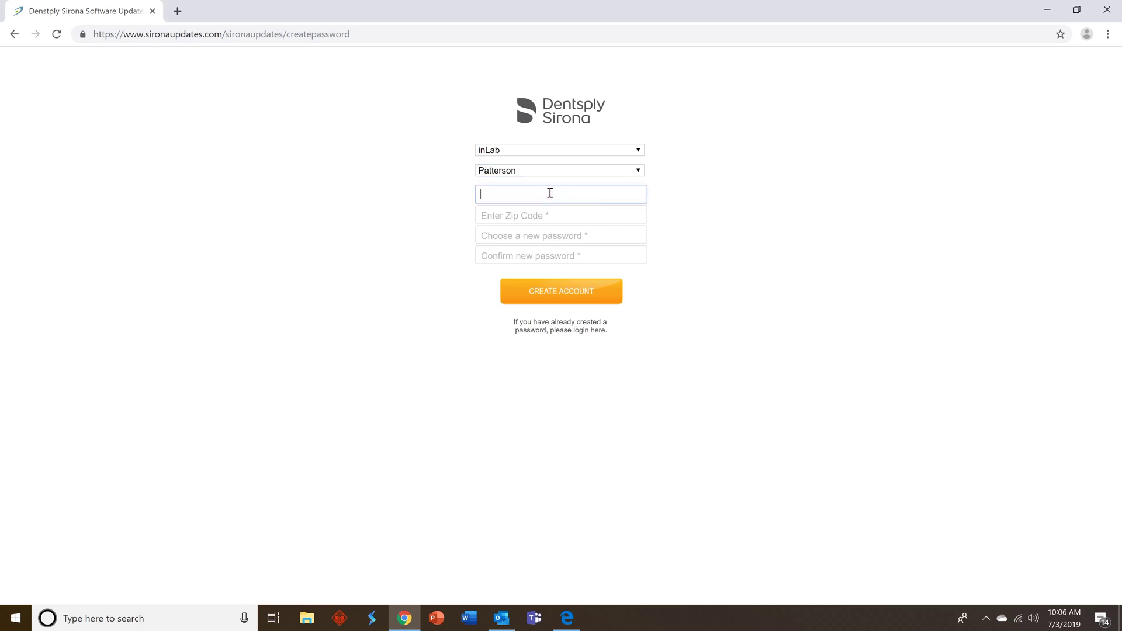
key("ctrl+v")
left_click(531, 216)
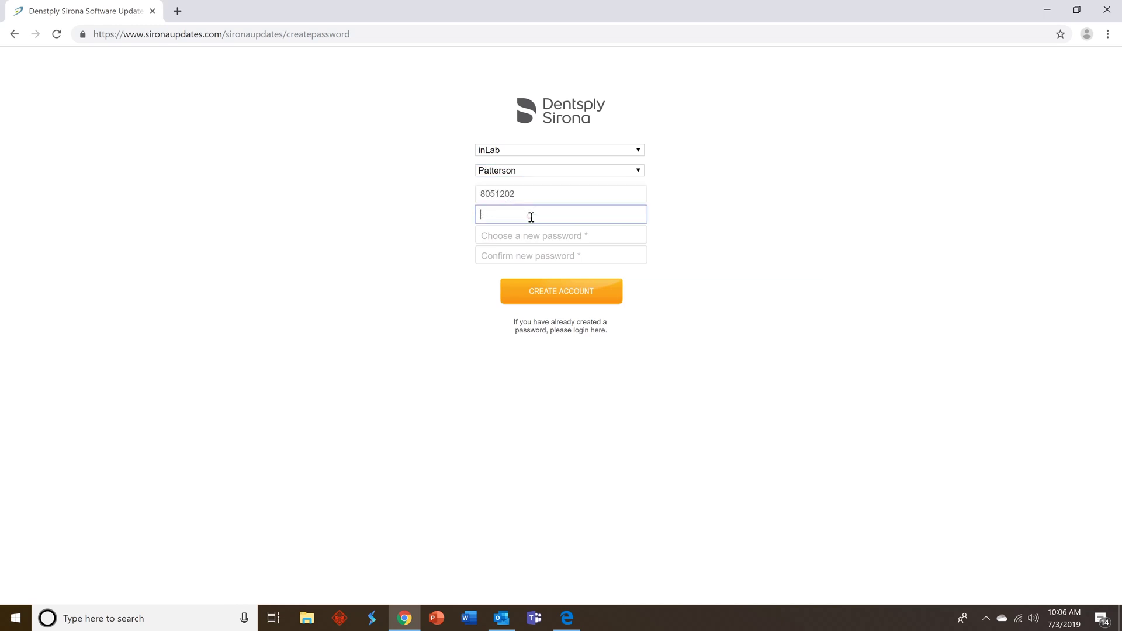
type("28277")
left_click(535, 239)
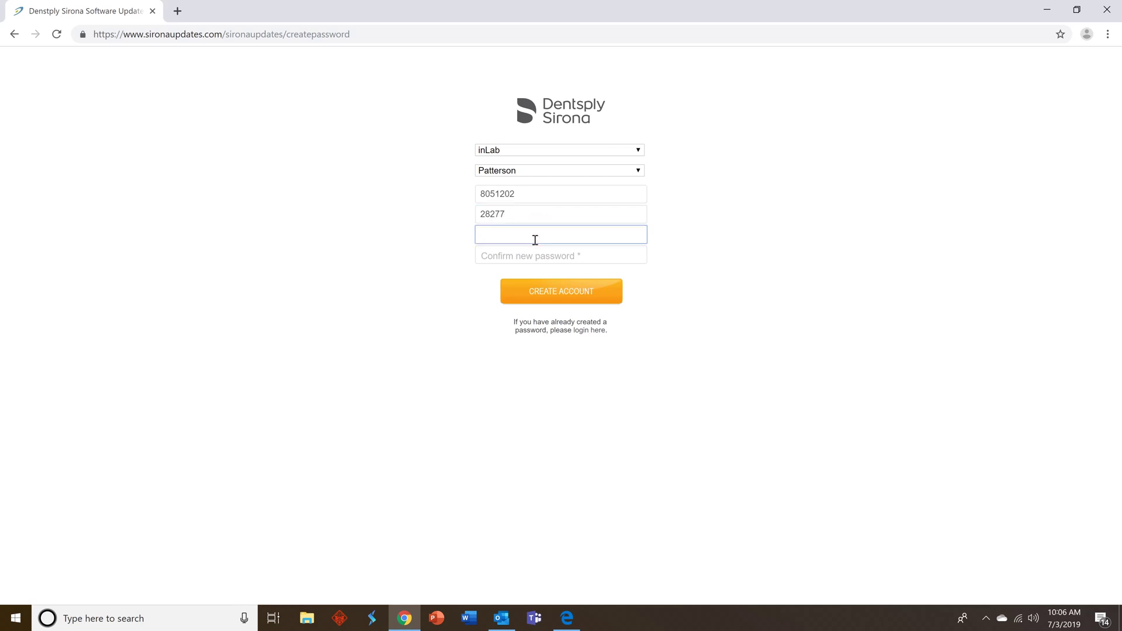
type("•••")
left_click(531, 256)
type("•")
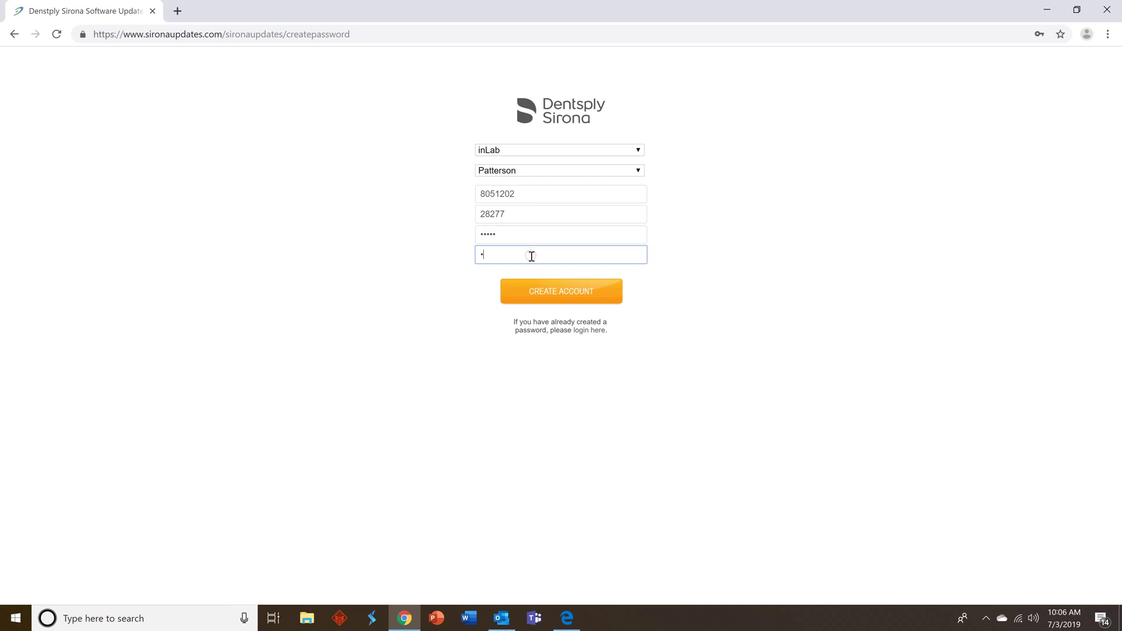
type("••••")
left_click(542, 298)
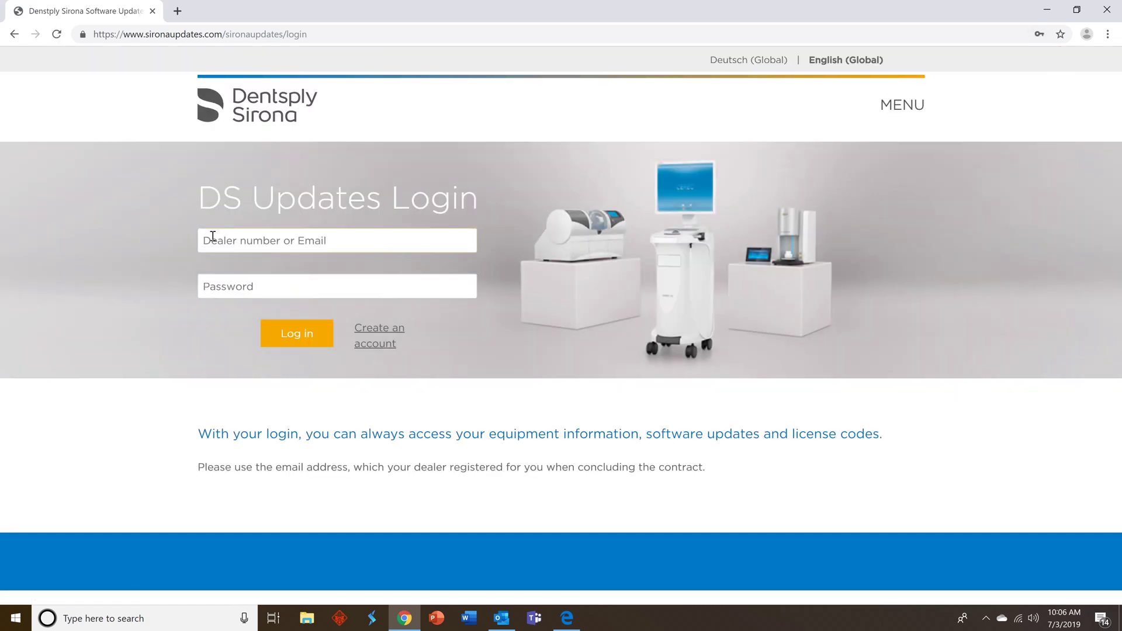
- Log in to Dentsply Sirona Updates with the dealer number and account password
left_click(213, 236)
left_click(208, 284)
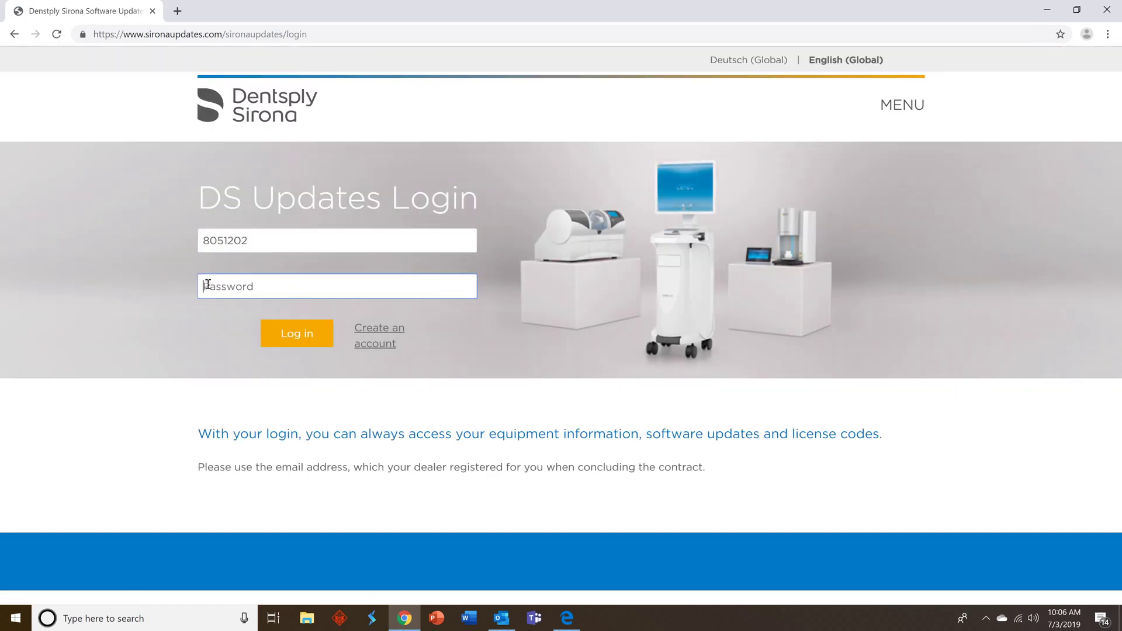
type("••••••")
left_click(288, 335)
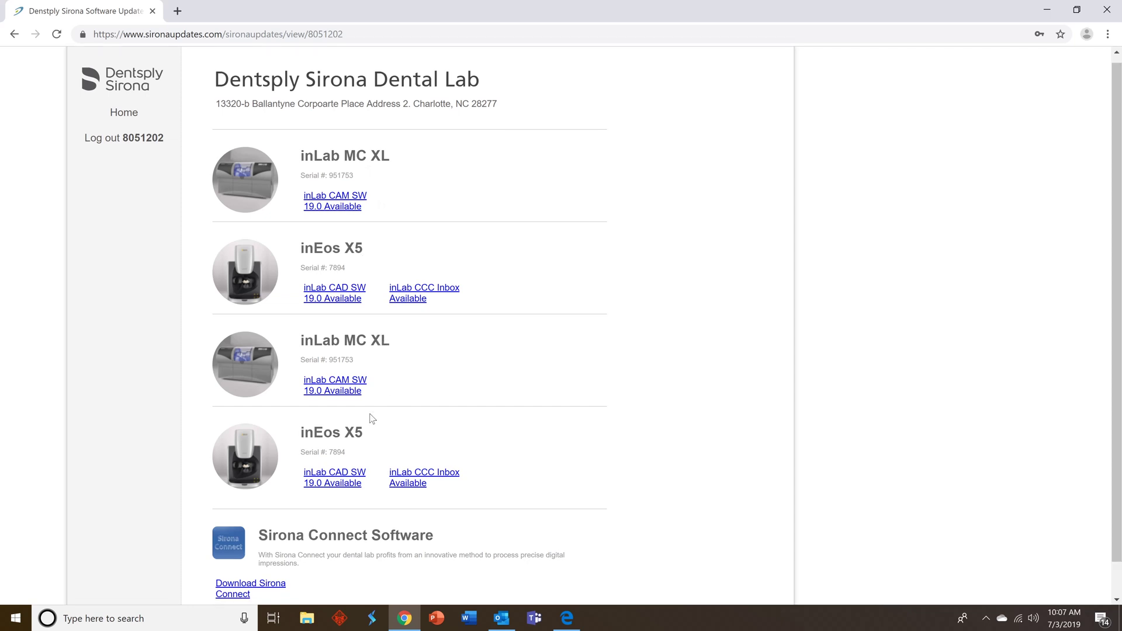
- Review the equipment list and open the inLab CAM SW 19.0 download for the first unit
scroll(374, 416, "down", 1)
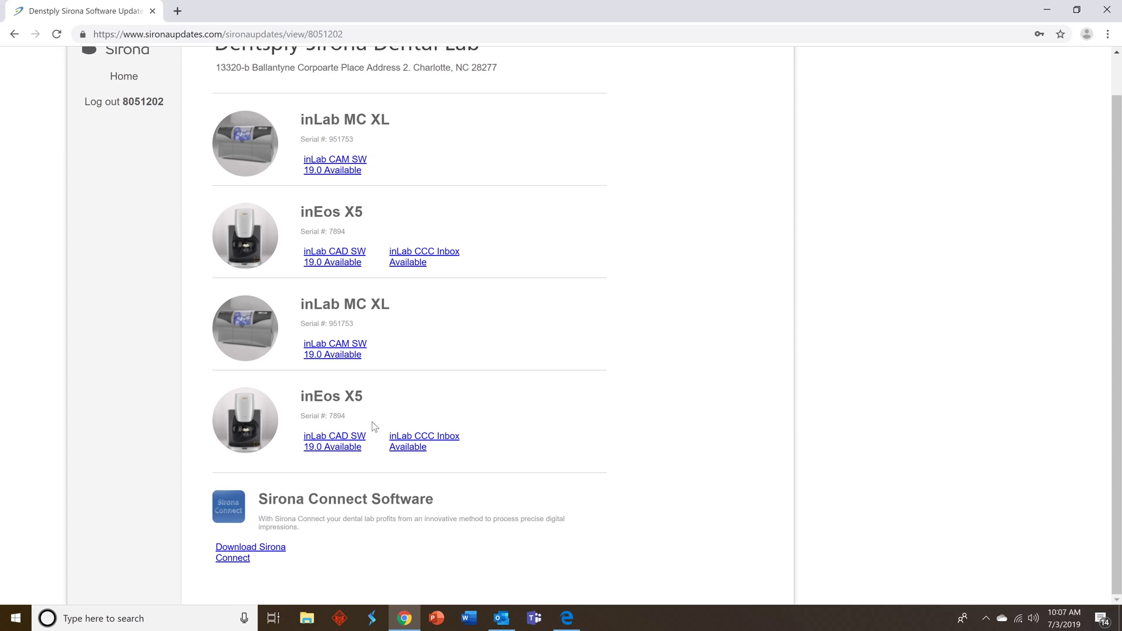
scroll(374, 421, "up", 1)
scroll(377, 438, "down", 1)
scroll(338, 560, "up", 1)
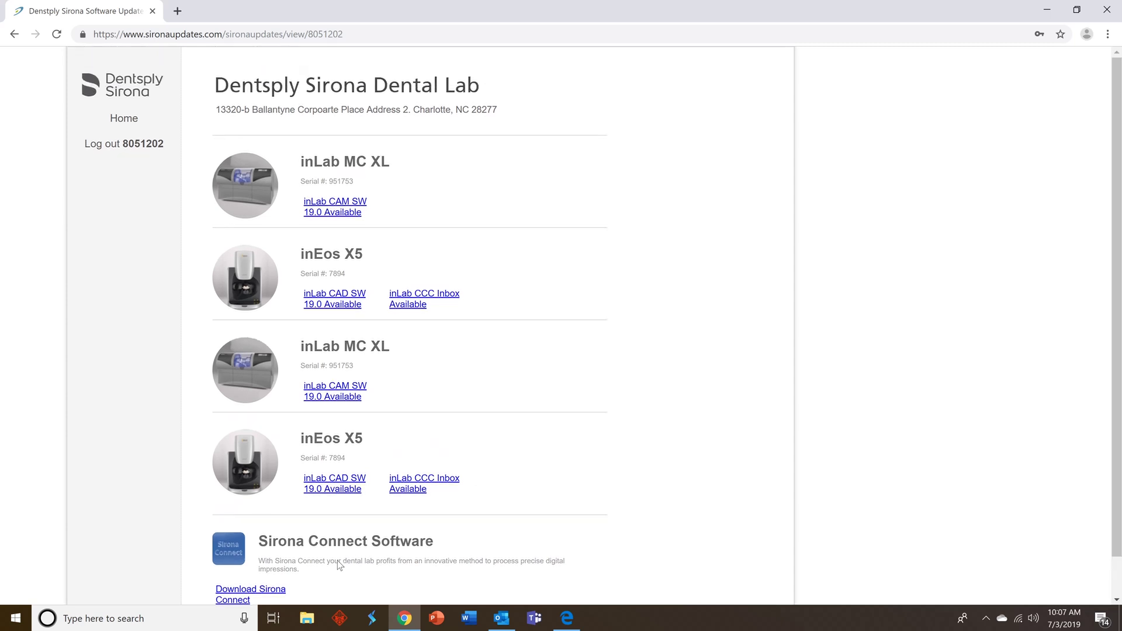
left_click(322, 214)
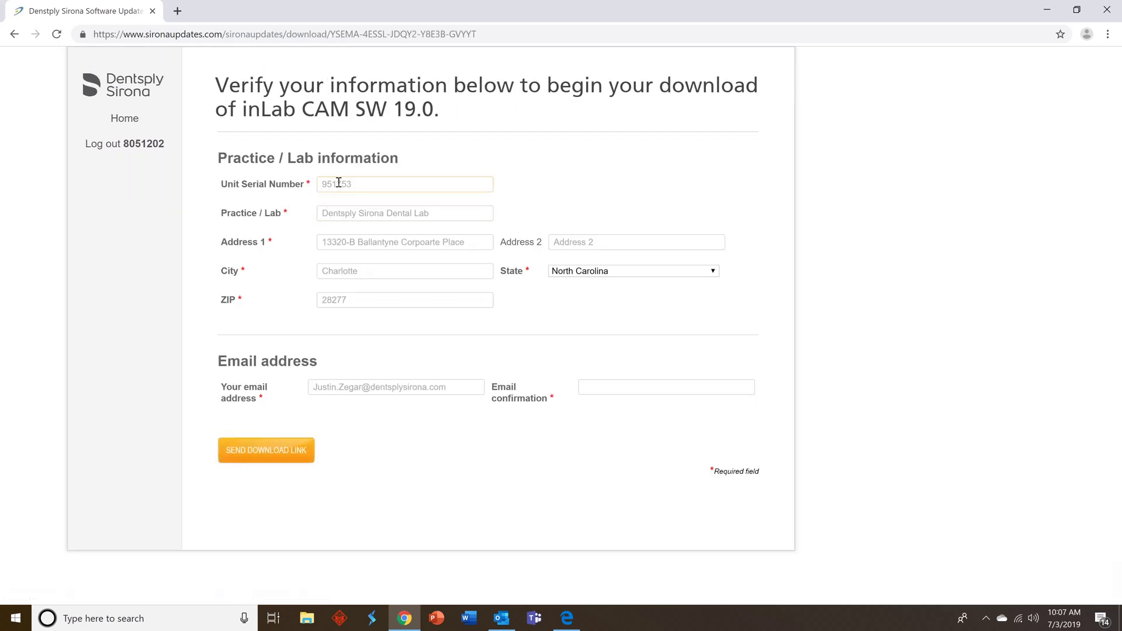
- Check the serial, copy the e-mail into Email confirmation, request the download link, and select the license key
left_click(339, 183)
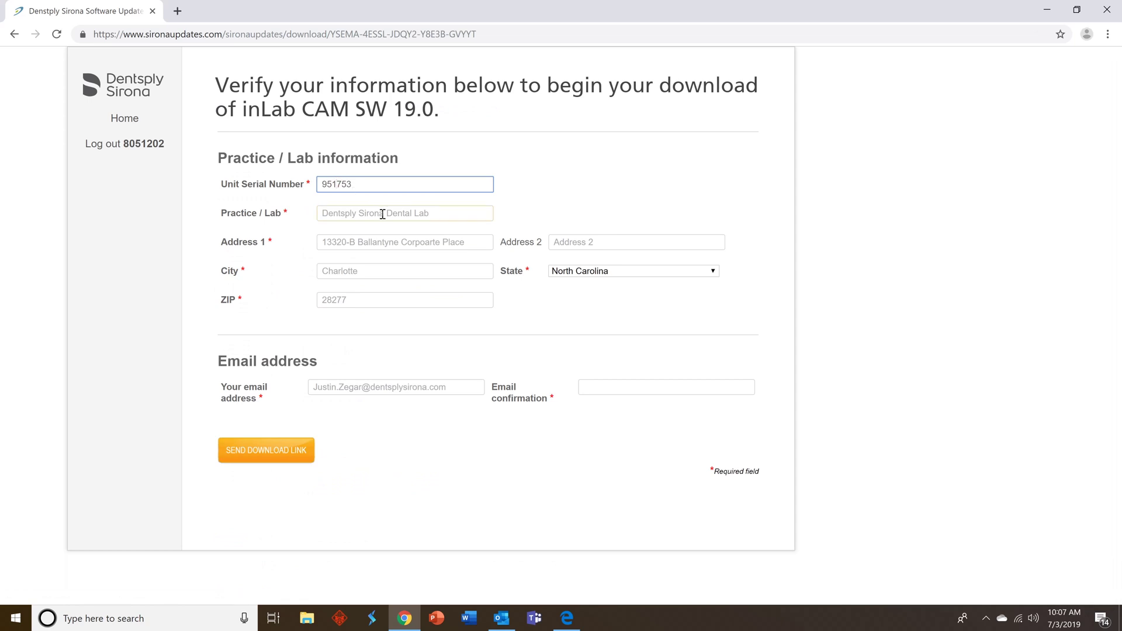
left_click(408, 390)
left_click_drag(459, 386, 275, 380)
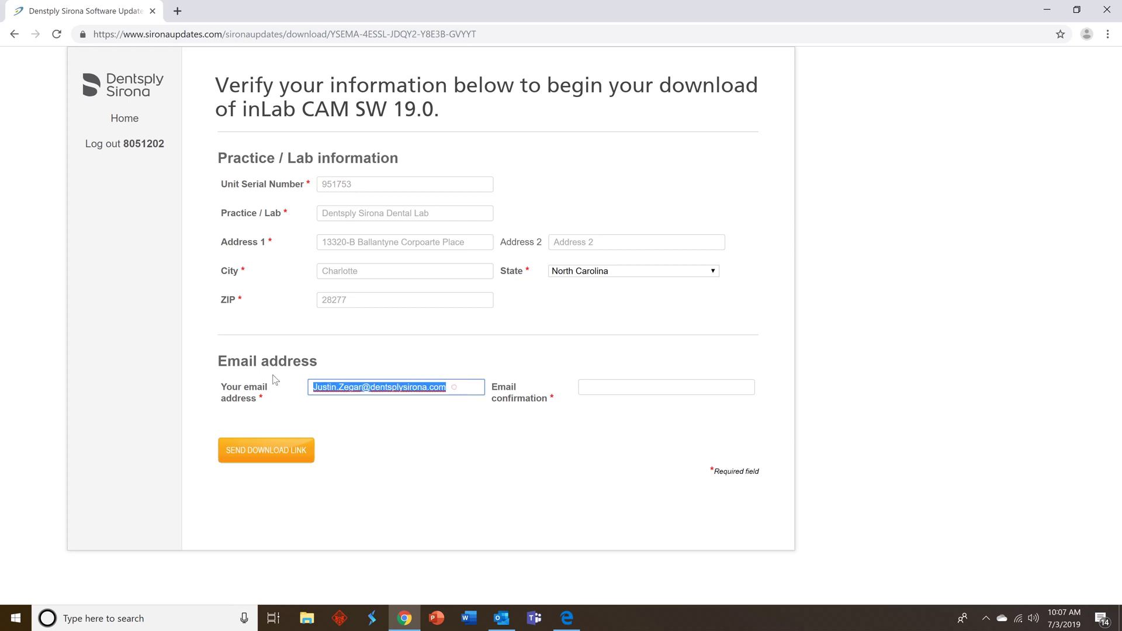
key("ctrl+c")
left_click(606, 387)
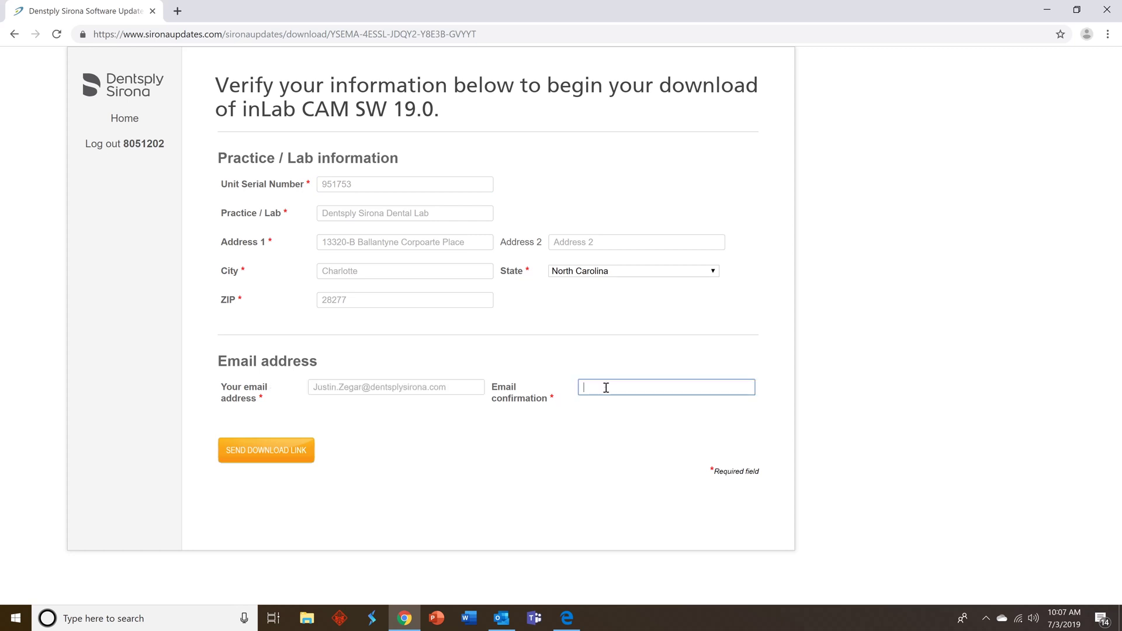
key("ctrl+v")
left_click(288, 454)
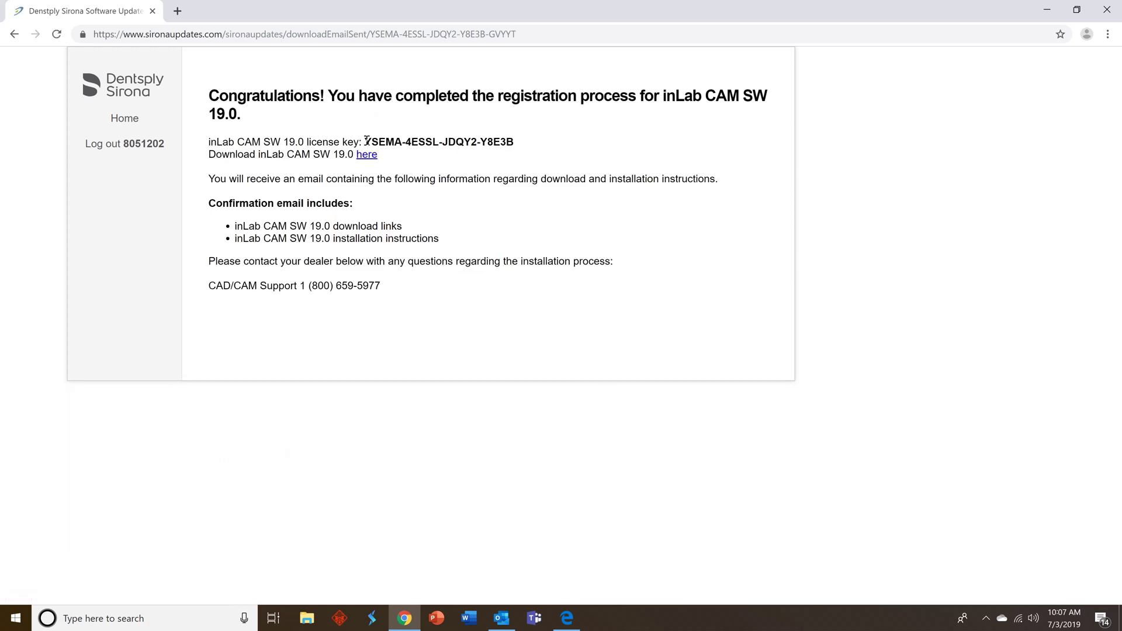
left_click_drag(367, 140, 585, 144)
- Save the inLab CAM SW 19.0 download link to Downloads under the name 'inLab CAM 1'
left_click(583, 142)
left_click(368, 159)
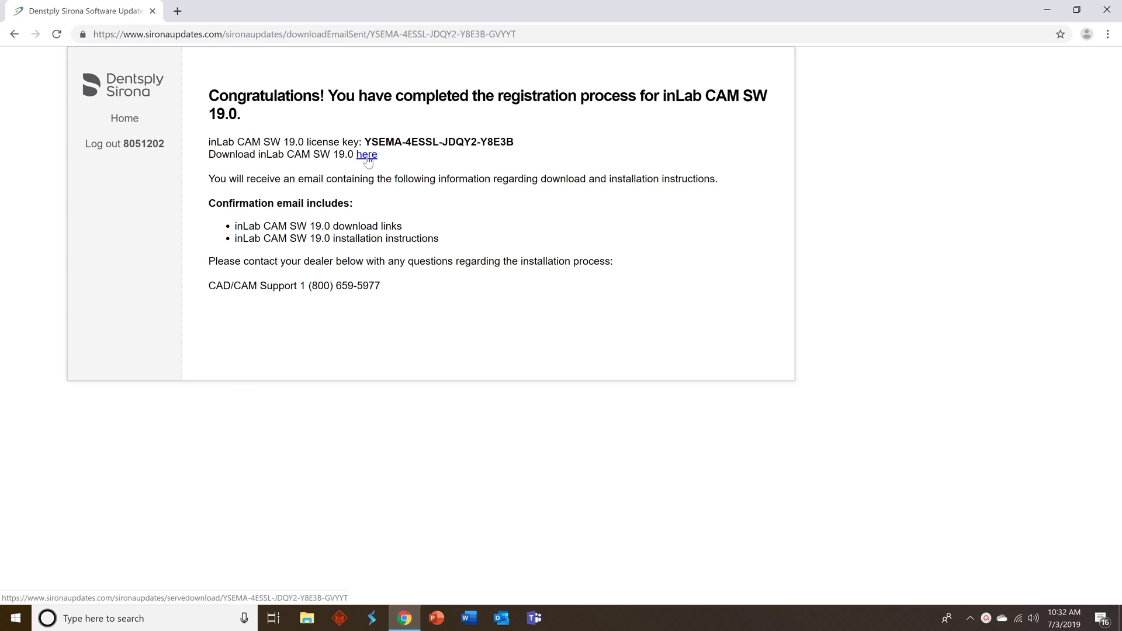
right_click(369, 155)
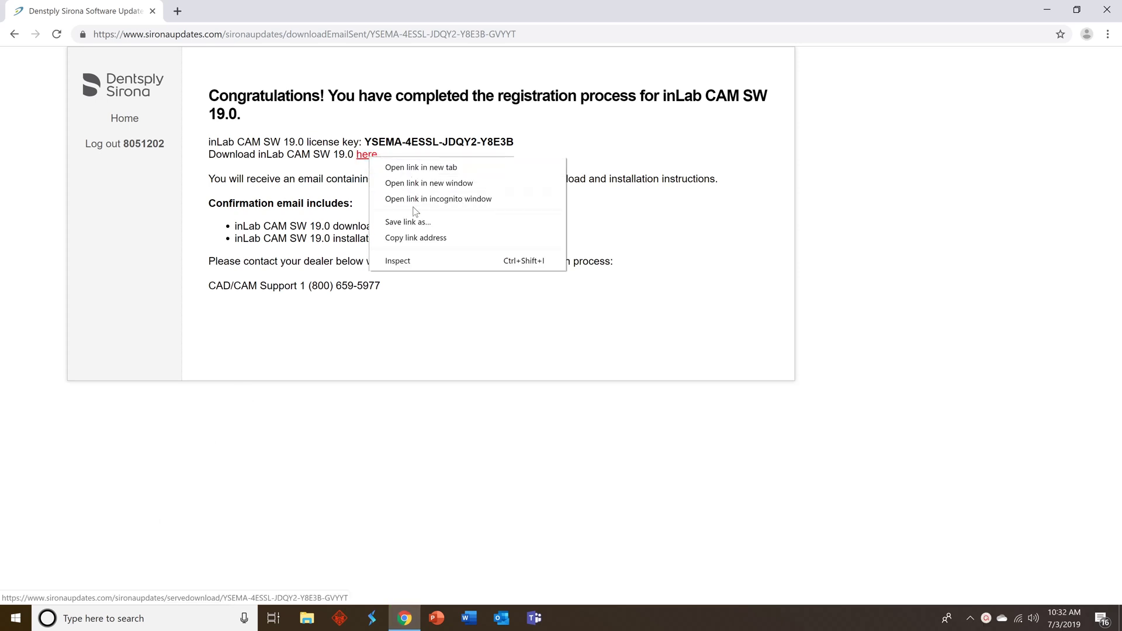
left_click(415, 222)
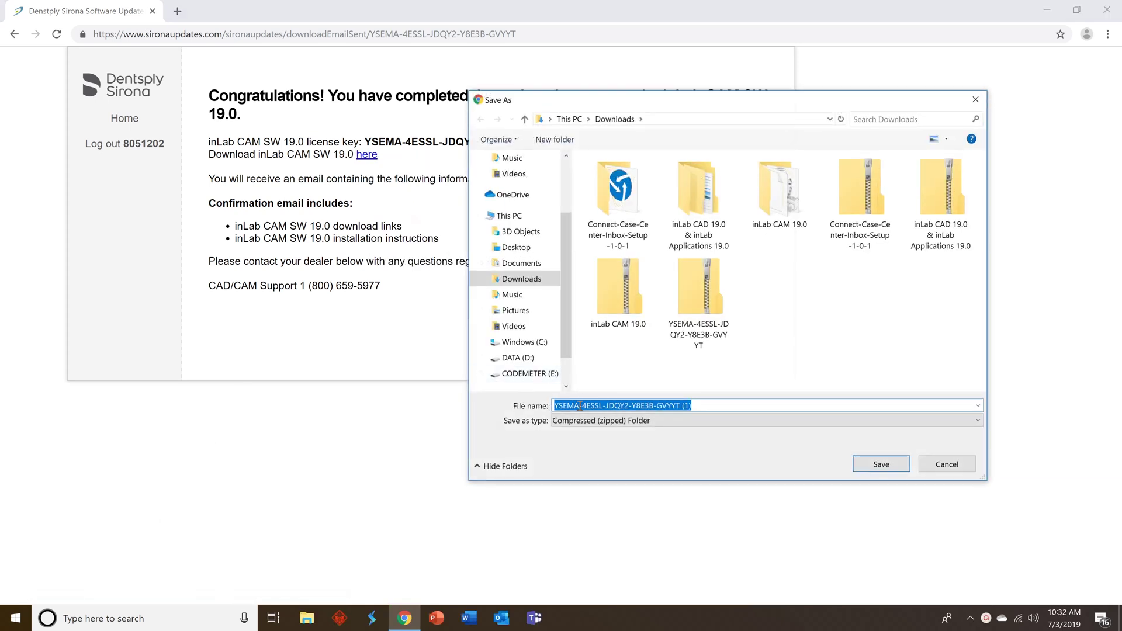
type("inLab CAM ")
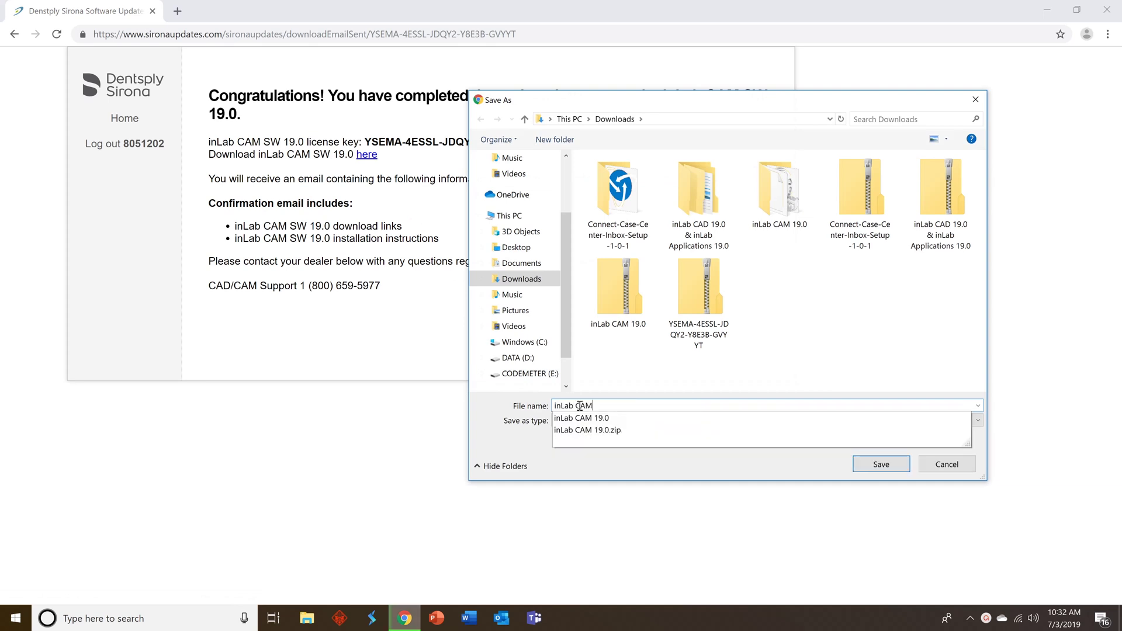
type("19.0")
left_click(808, 367)
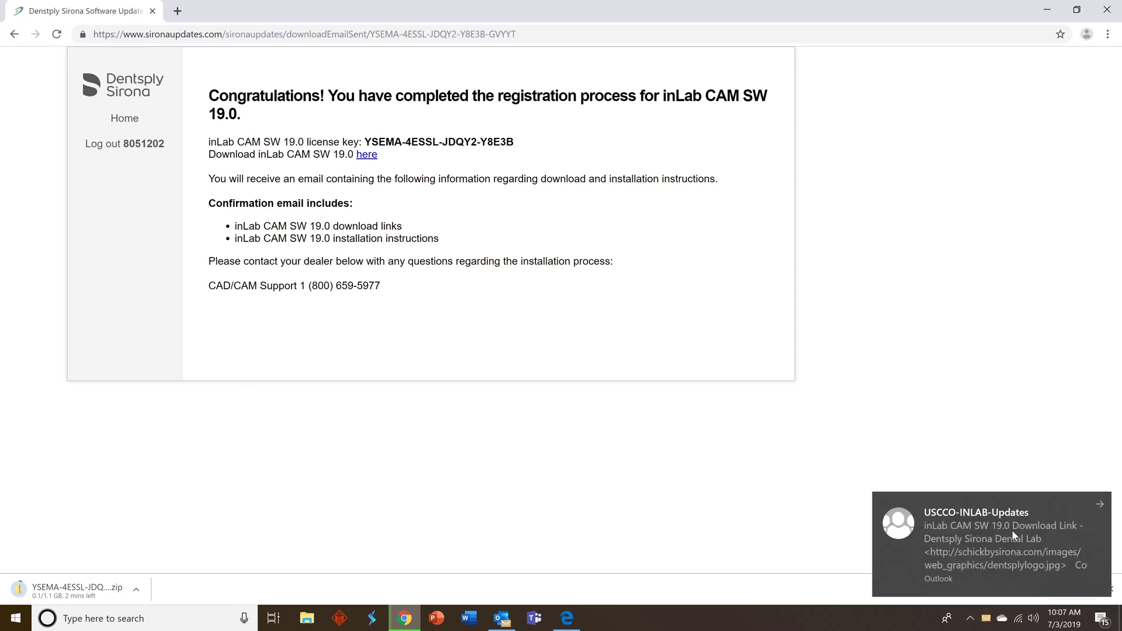
left_click(1012, 530)
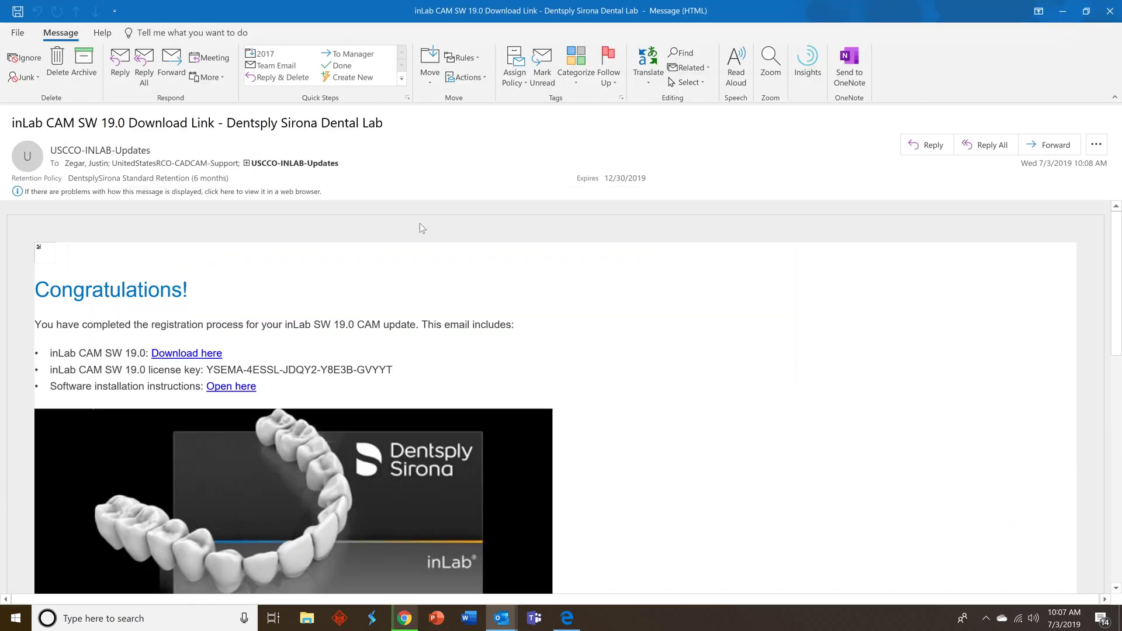
- Scroll the Download Link email and open the 'Open here' installation instructions PDF
scroll(353, 257, "down", 3)
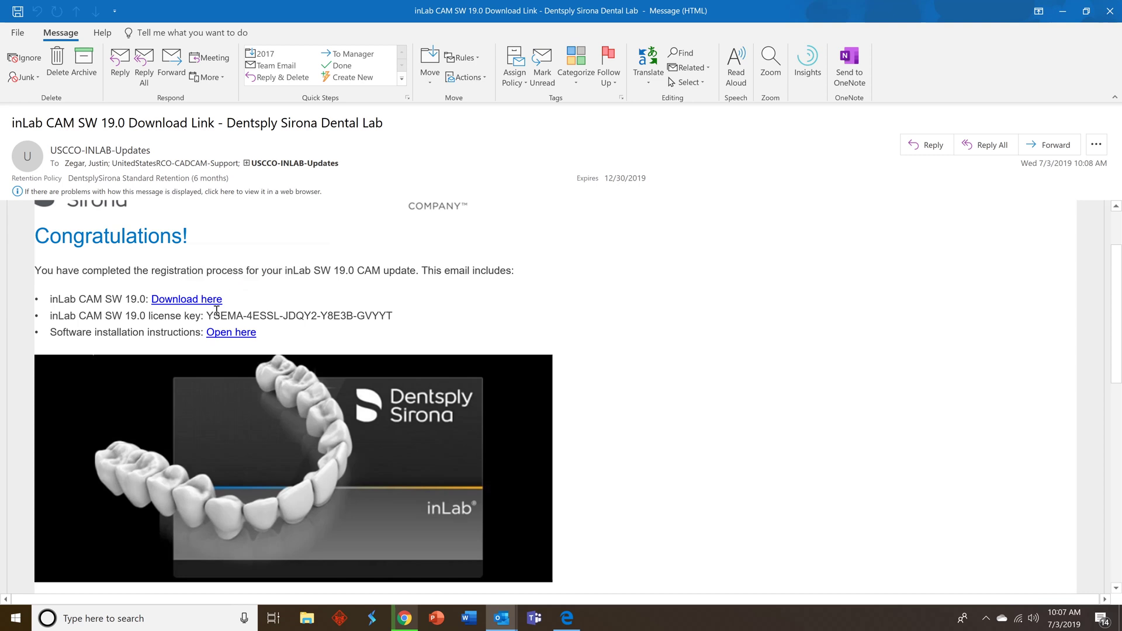
scroll(381, 332, "down", 1)
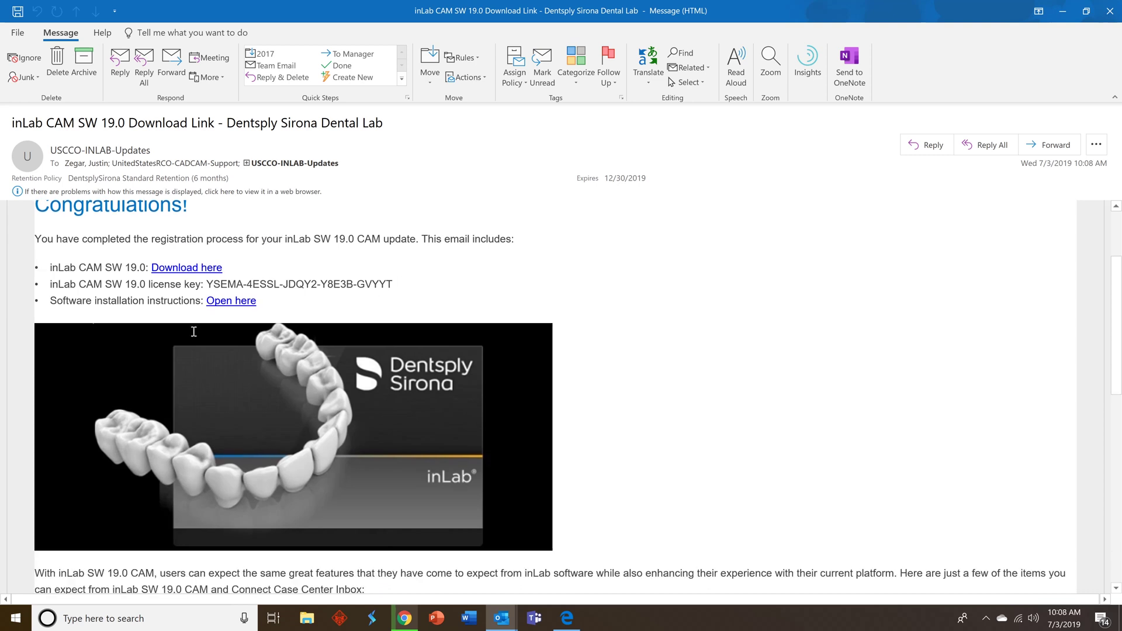
left_click(232, 304)
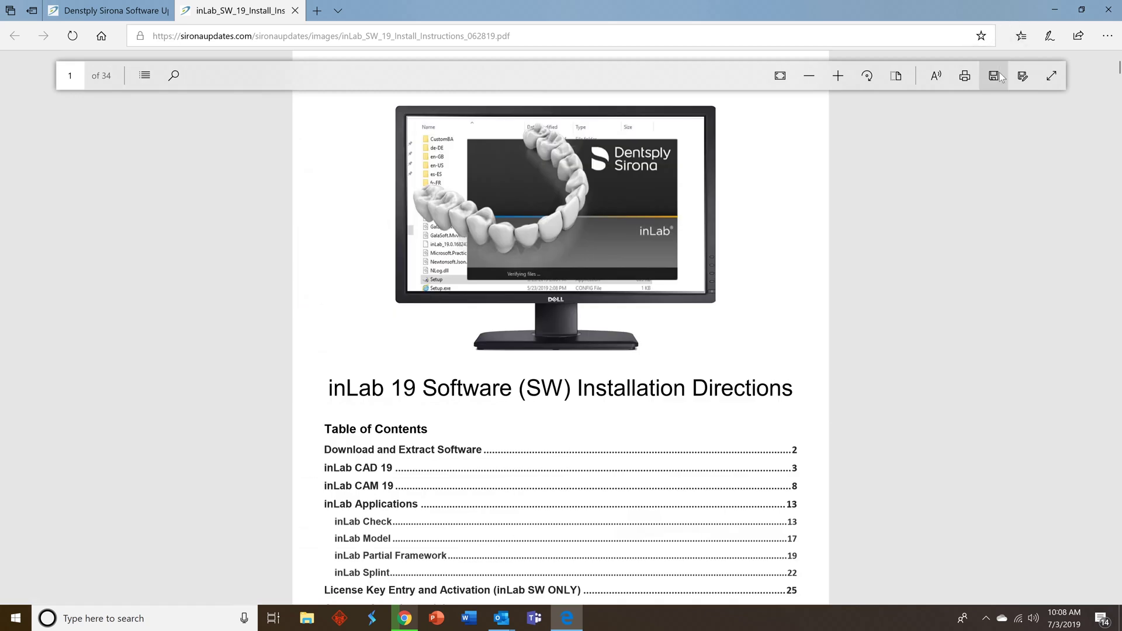
- Save the inLab 19 installation directions PDF to the Desktop and close Edge
left_click(994, 75)
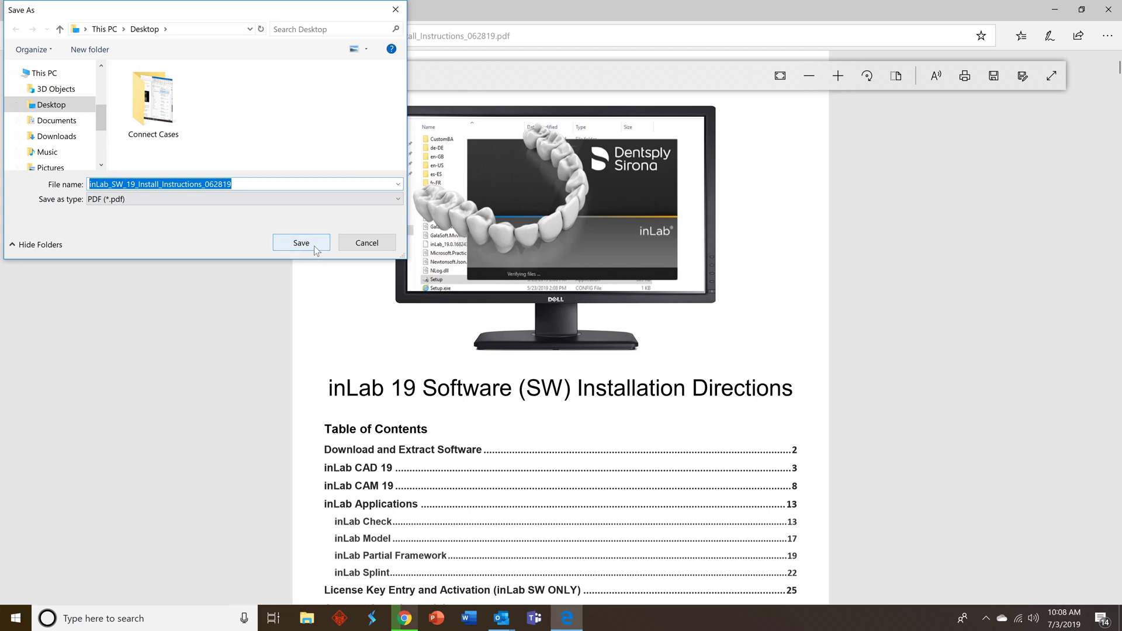
left_click(281, 246)
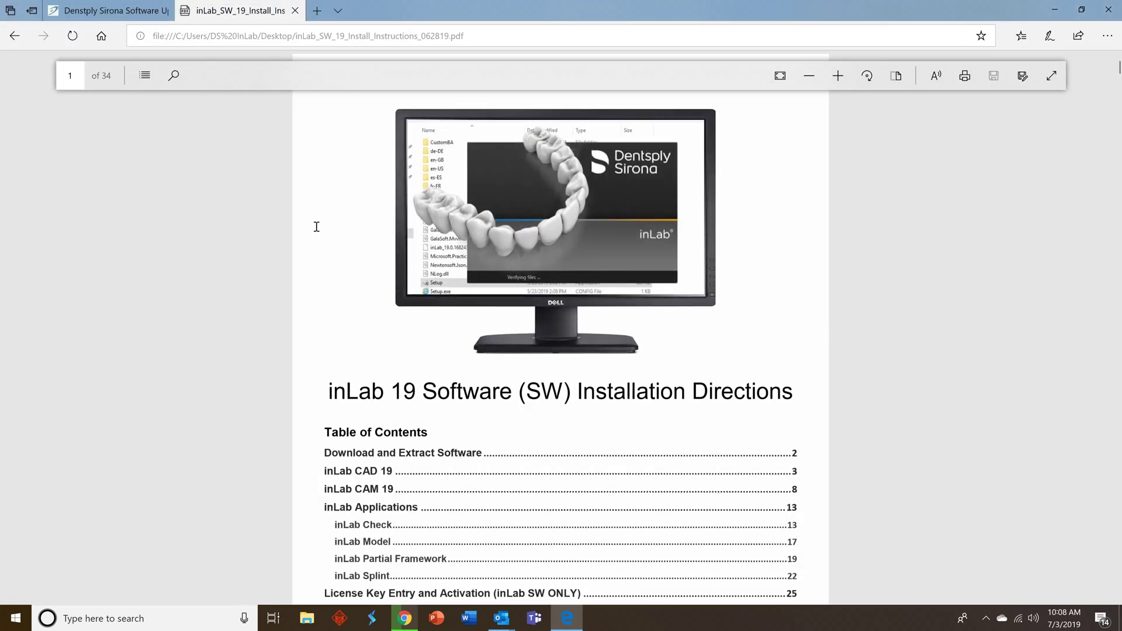
left_click(1108, 9)
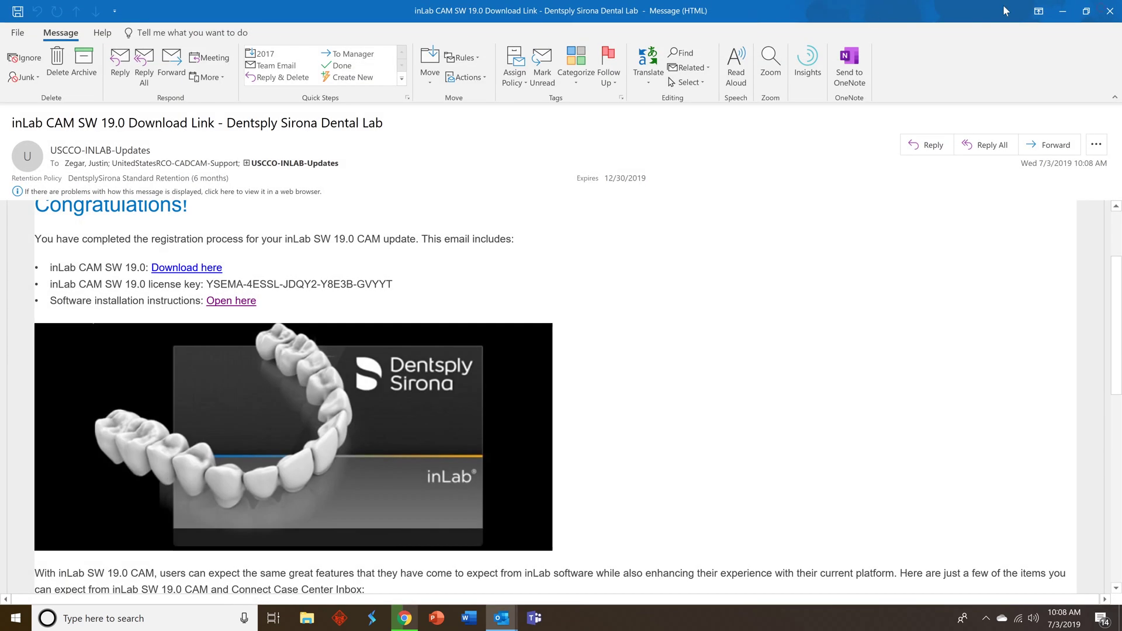
- Scroll to Tools/Resources and open the 'WATCH HERE' inLab CAM SW 19.0 install video
scroll(449, 329, "down", 1)
scroll(449, 329, "down", 4)
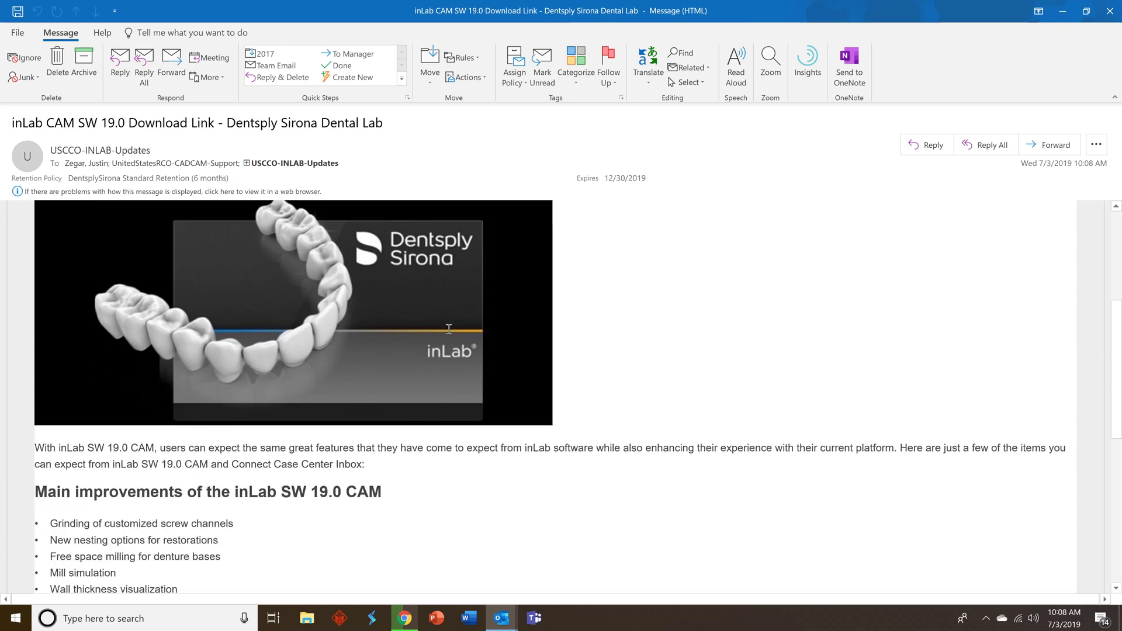
scroll(444, 333, "down", 2)
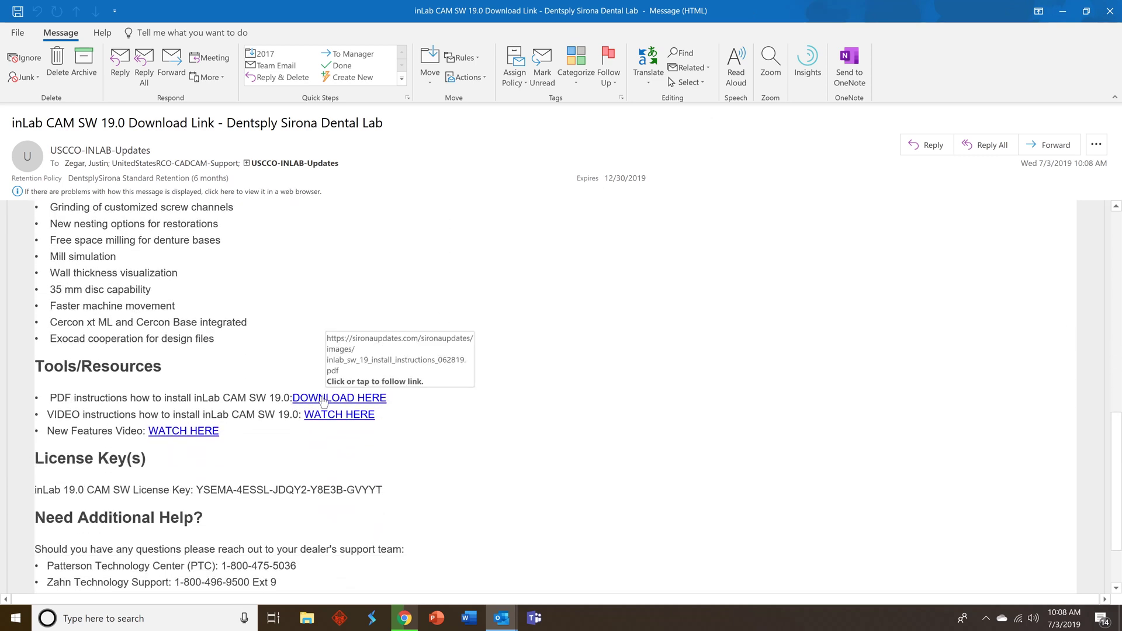
left_click(321, 414)
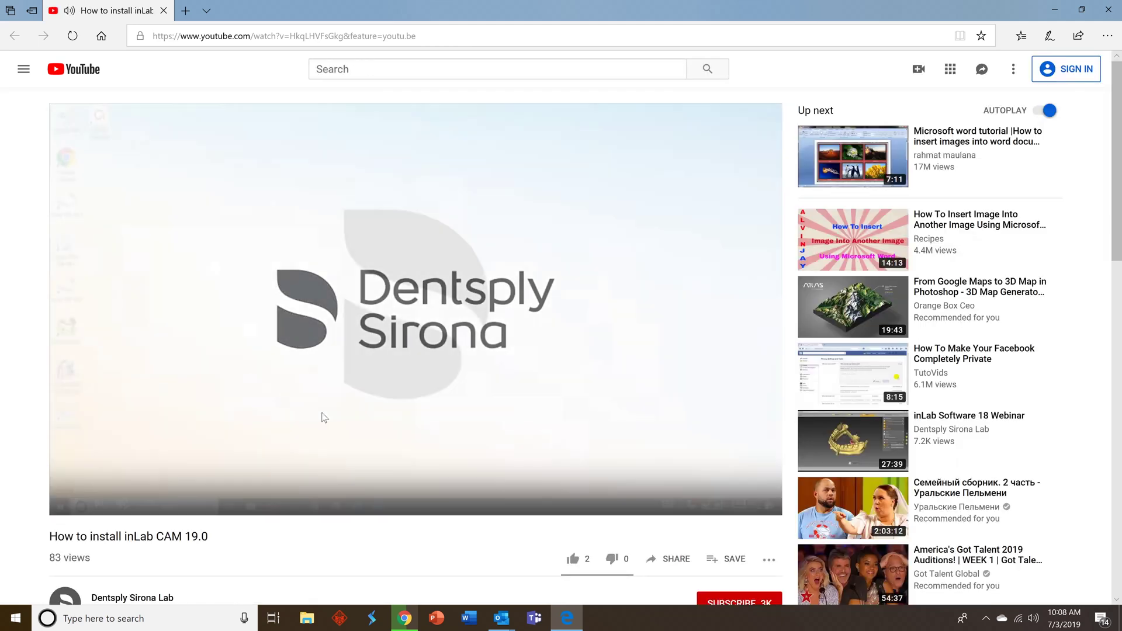
- Skim the install video at 0:40, 1:18 and 1:47, then close the browser
left_click(252, 491)
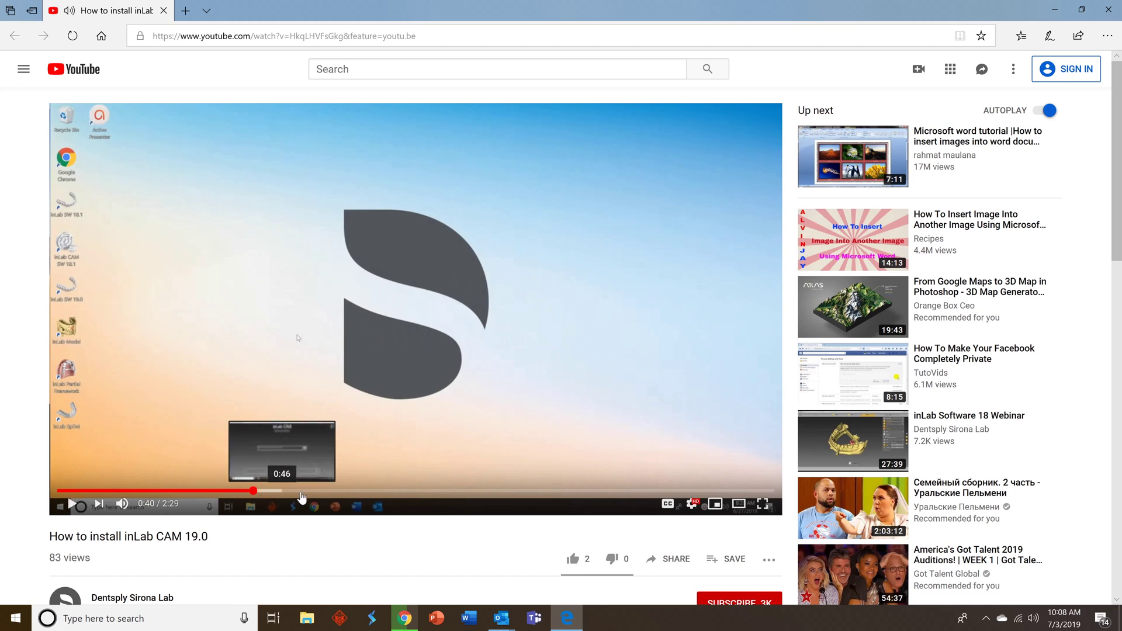
key("space")
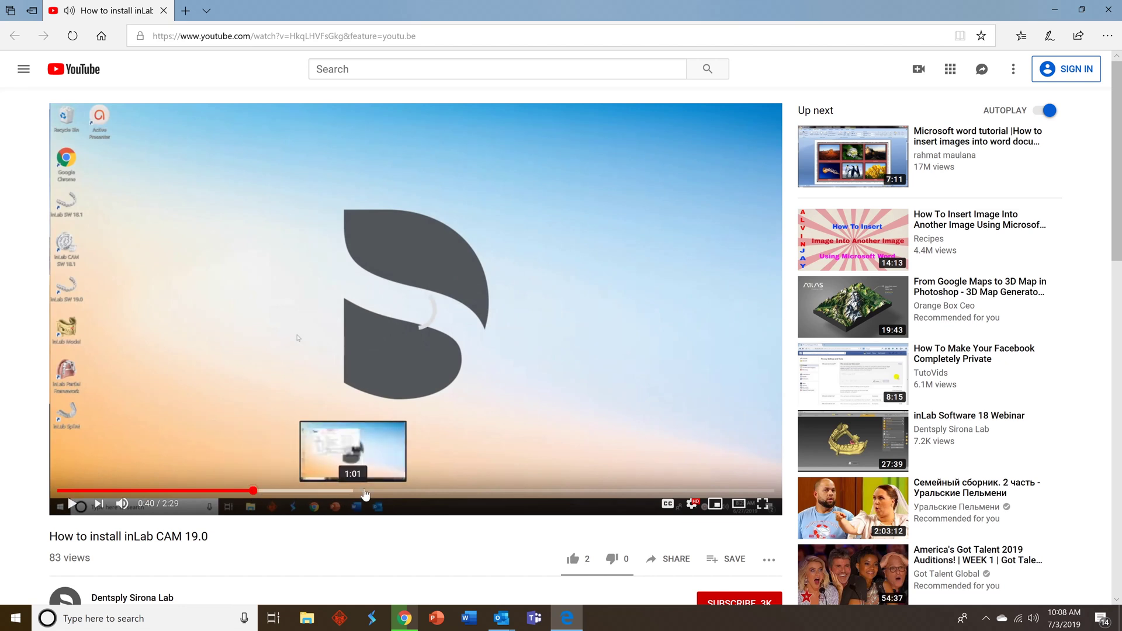
left_click(442, 499)
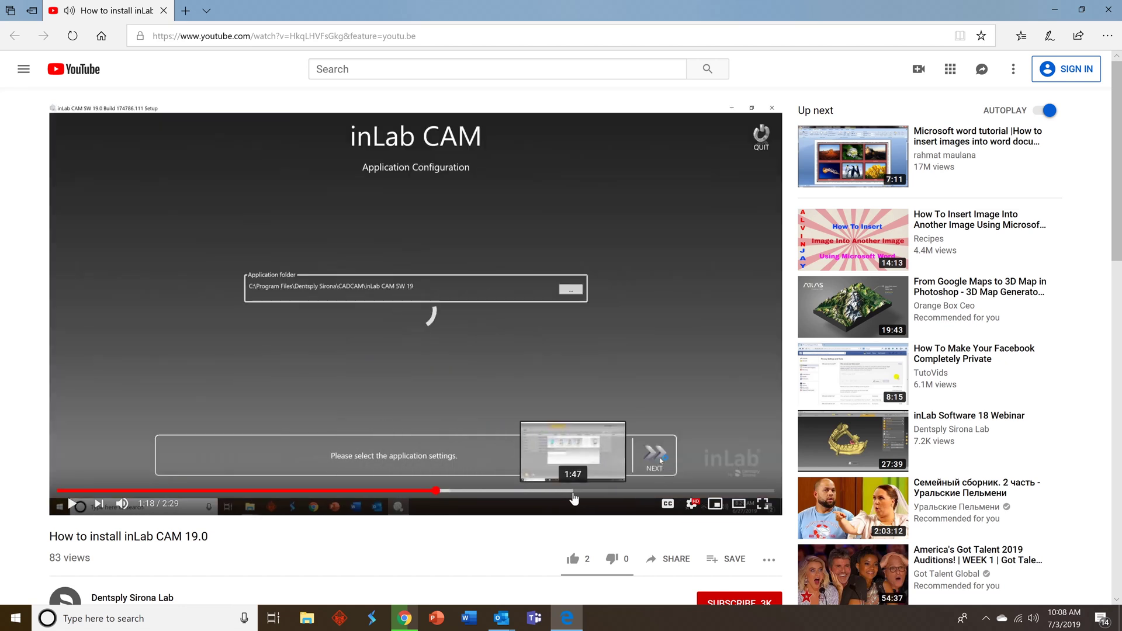
left_click(574, 494)
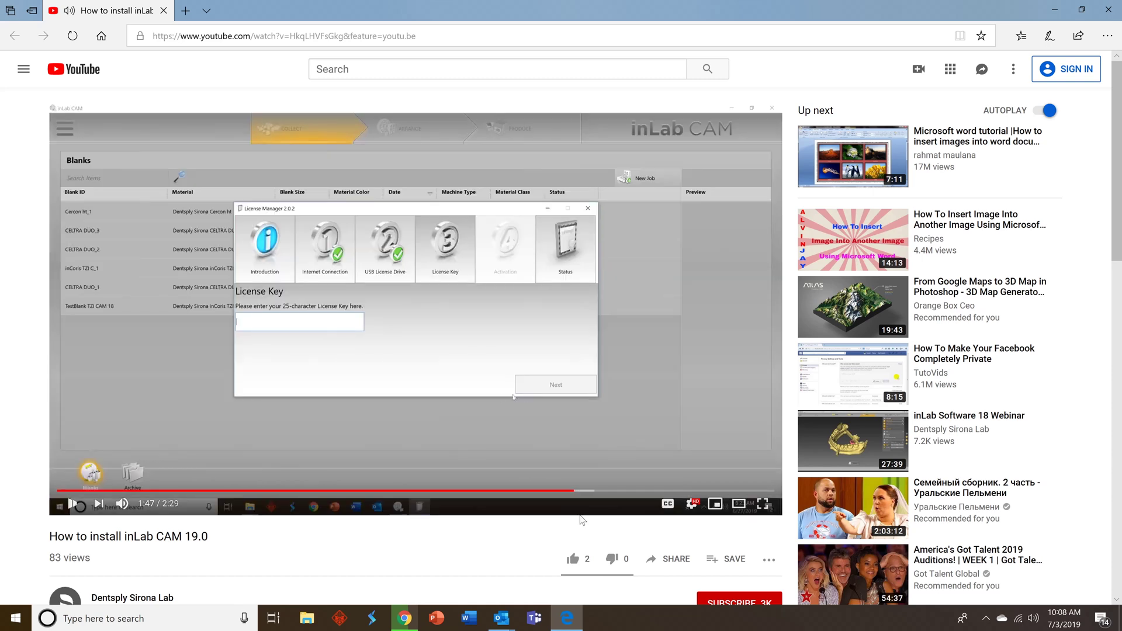
left_click(1109, 12)
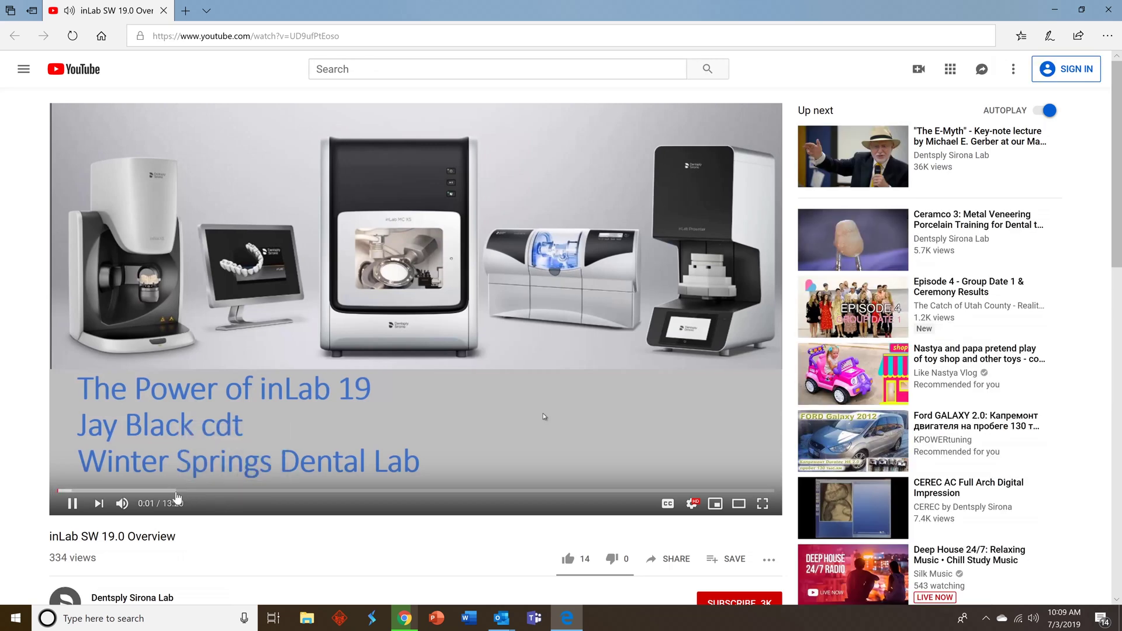
- Skim the overview video at 4:24, 7:02 and 9:29, pause on the dentures, and close it
left_click(297, 493)
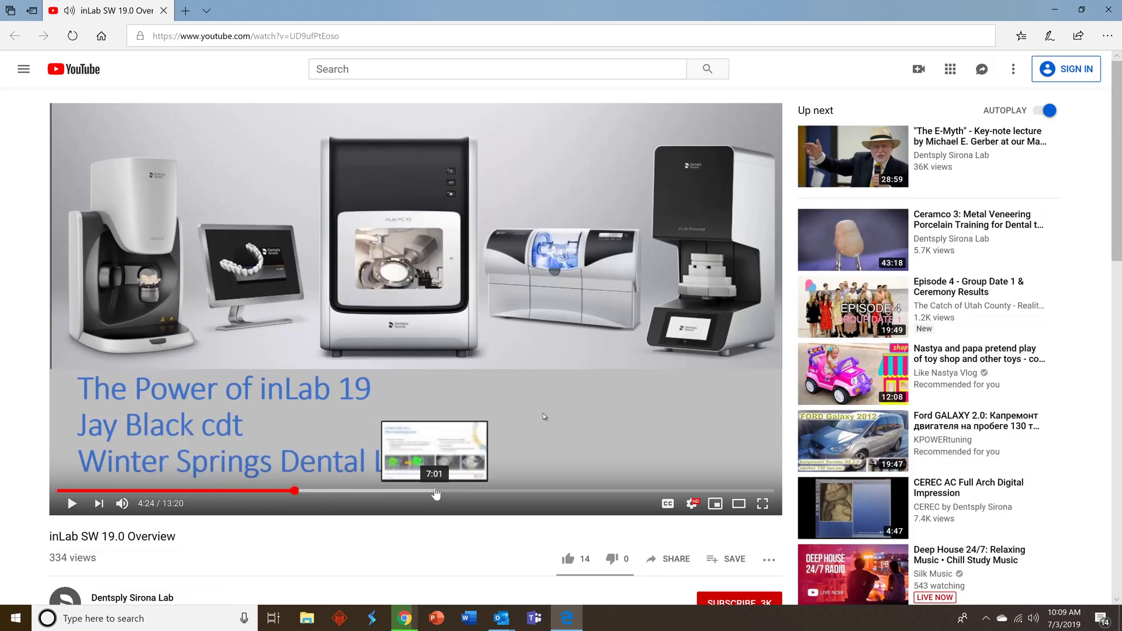
left_click(435, 494)
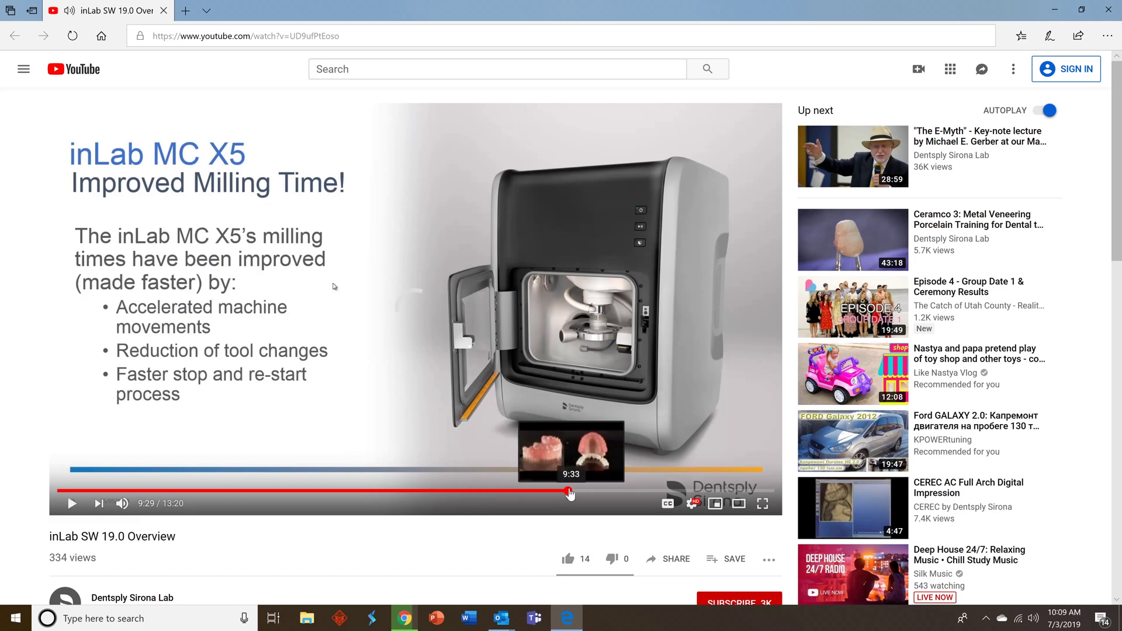
left_click(566, 494)
left_click(438, 343)
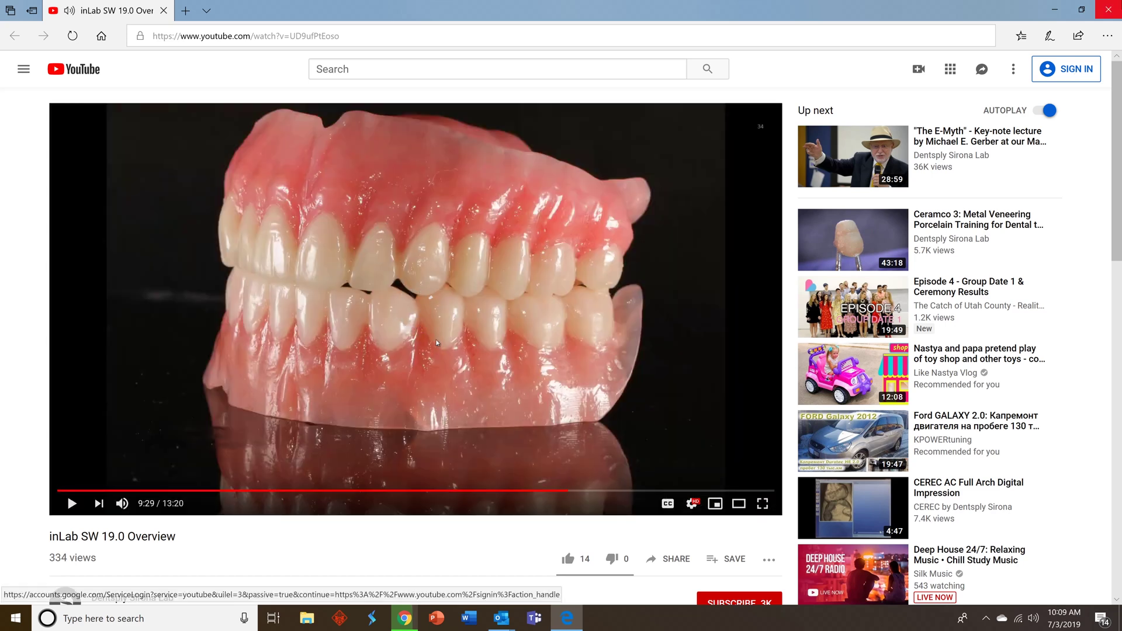
key("alt+F4")
scroll(506, 320, "down", 3)
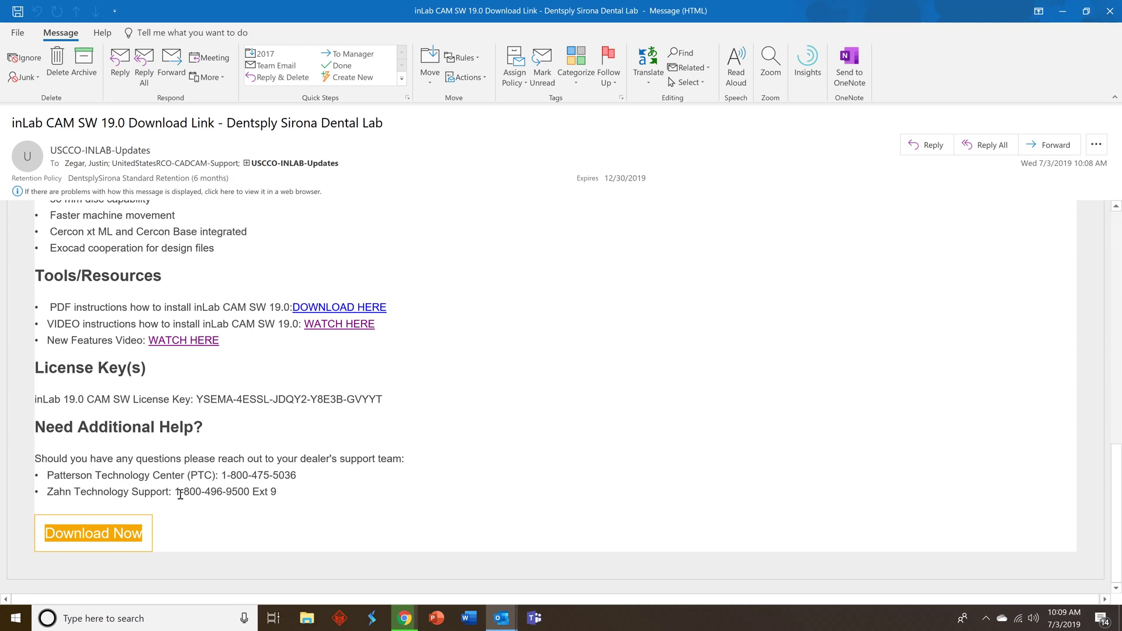
- Close the email and go back twice to the list of registered units
left_click(1114, 13)
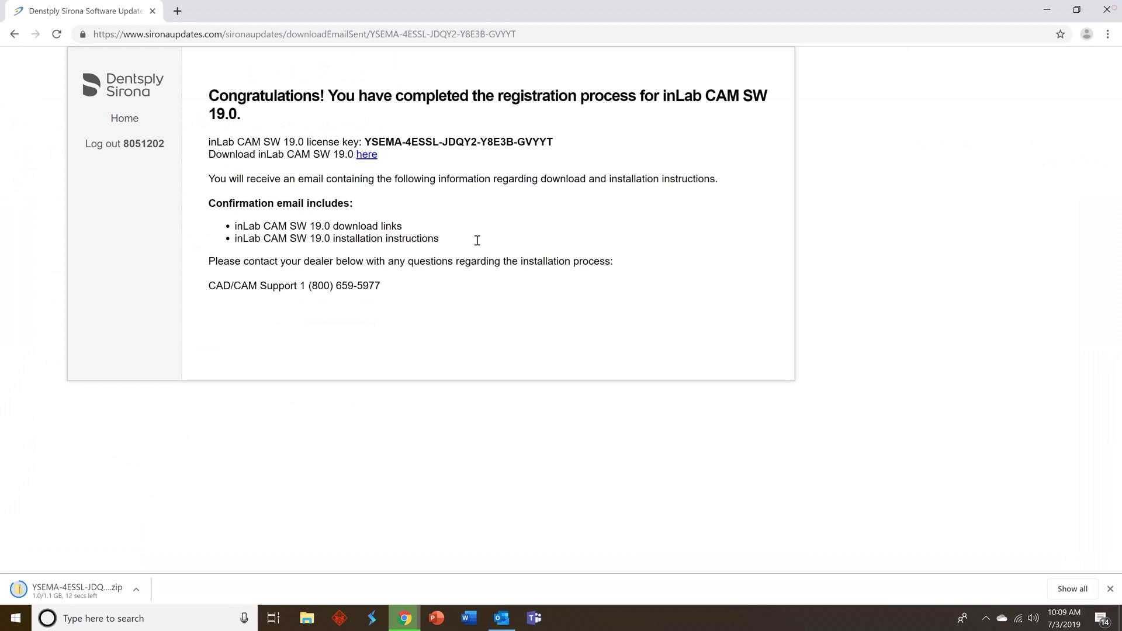
left_click(15, 35)
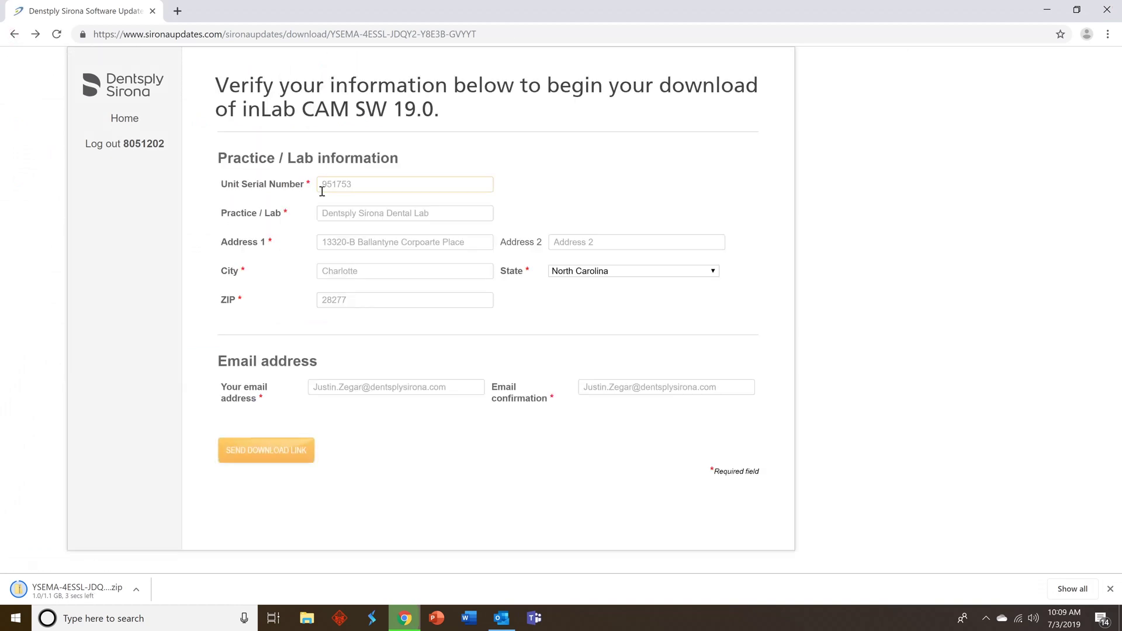
left_click(14, 34)
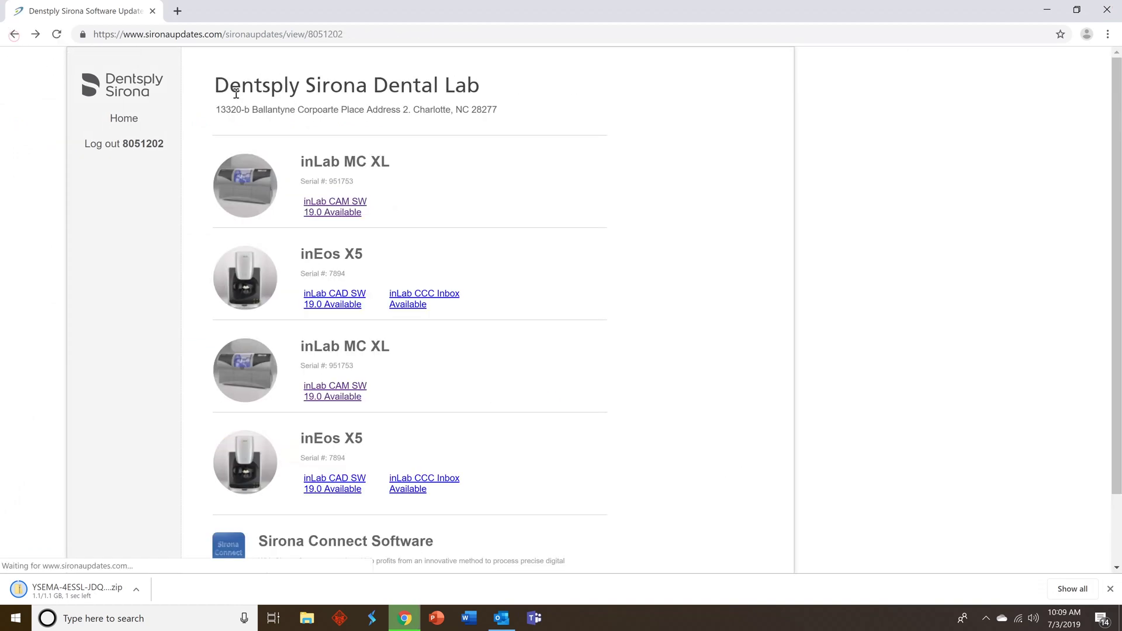
scroll(345, 161, "down", 2)
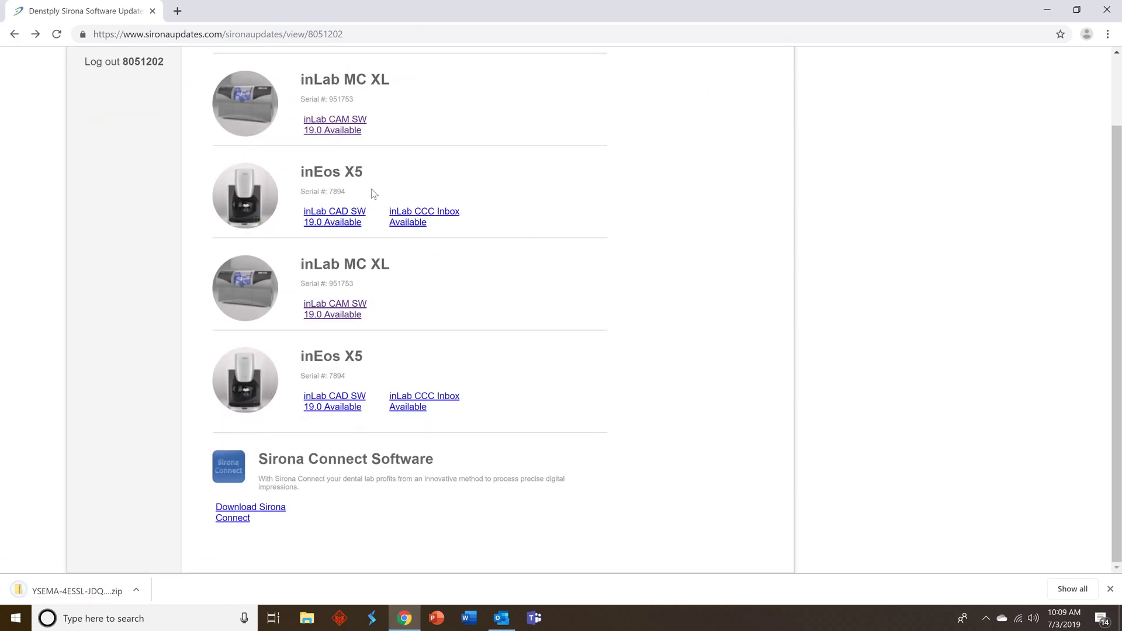
- Request the inLab CAD SW 19.0 download link with autofilled e-mail confirmation, then return to the product list
left_click(351, 225)
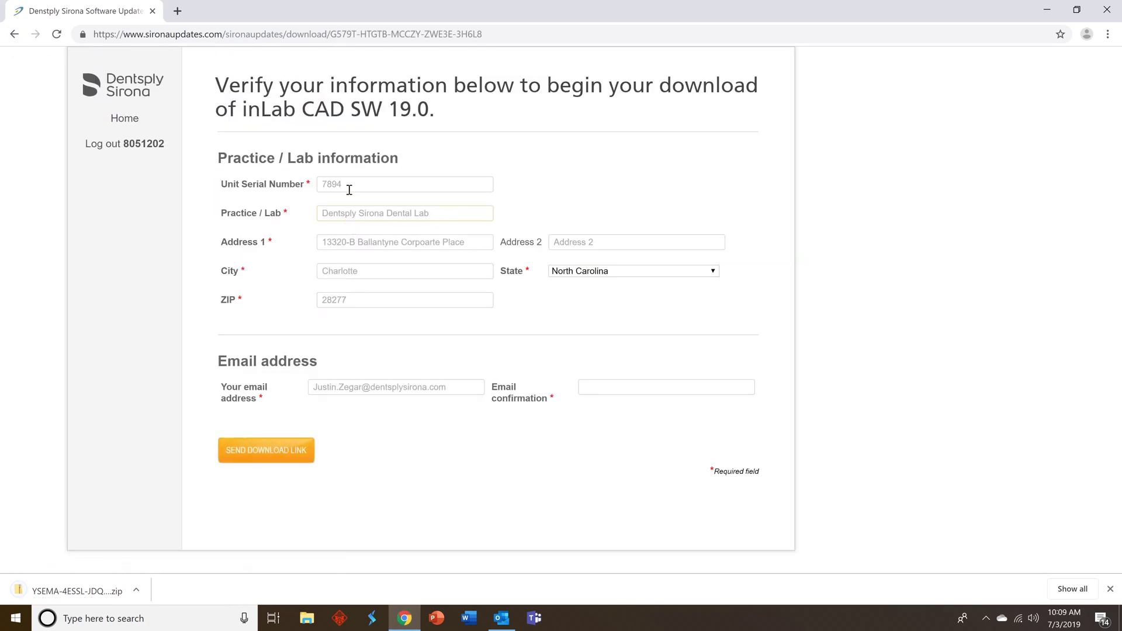
left_click(584, 392)
left_click(617, 411)
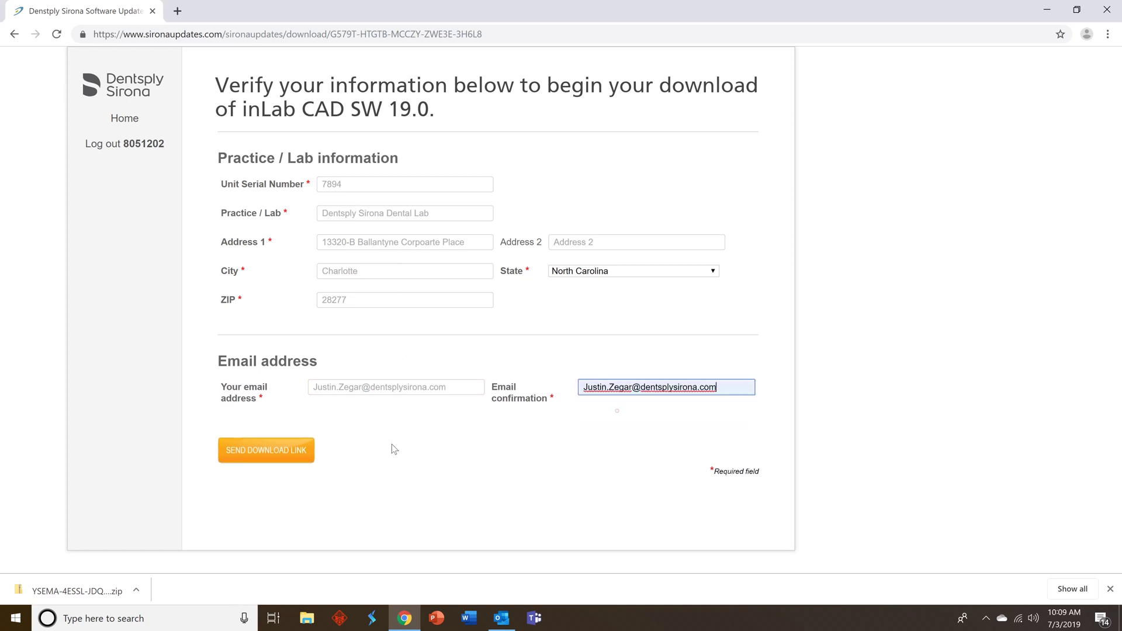
left_click(271, 449)
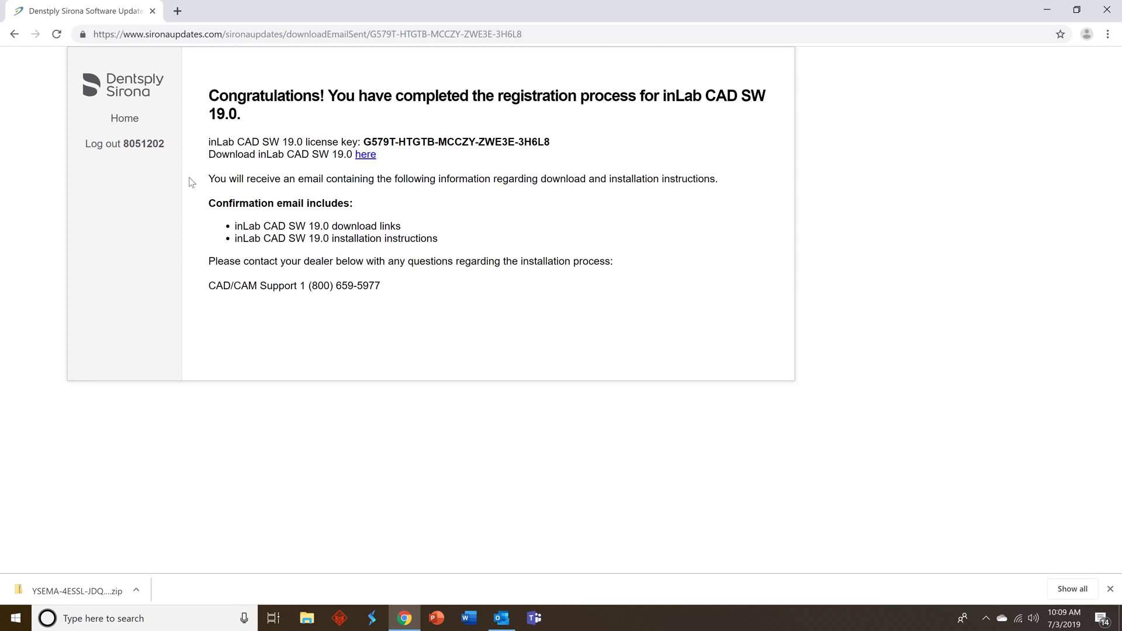
left_click(14, 34)
left_click(14, 34)
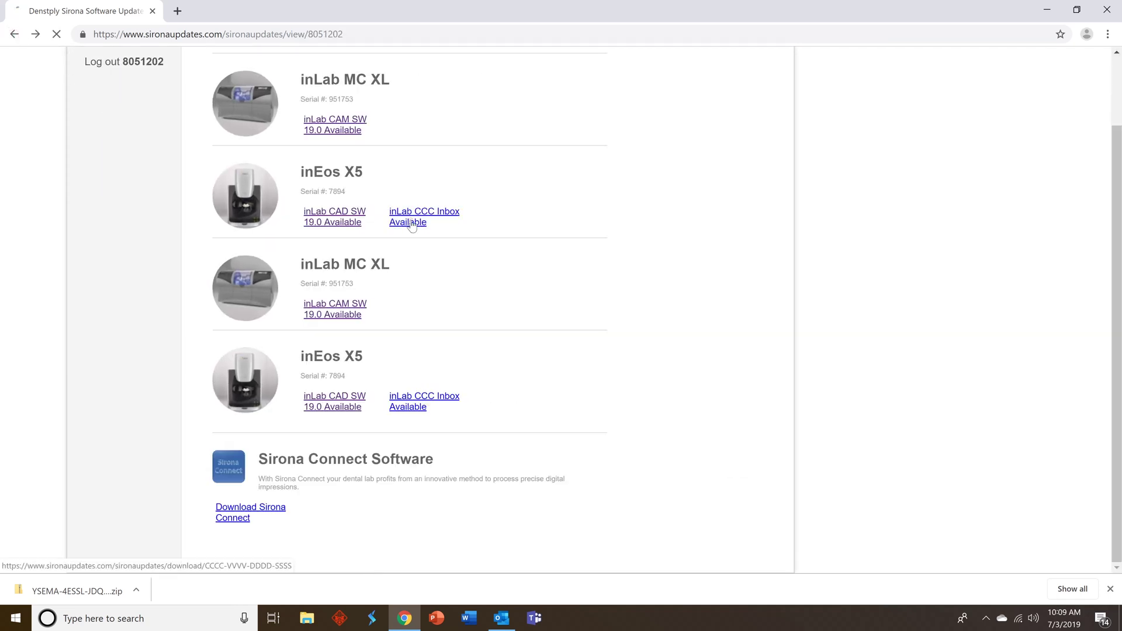
- Fill the email confirmation with the saved address and send the inLab CCC Inbox download link
left_click(626, 391)
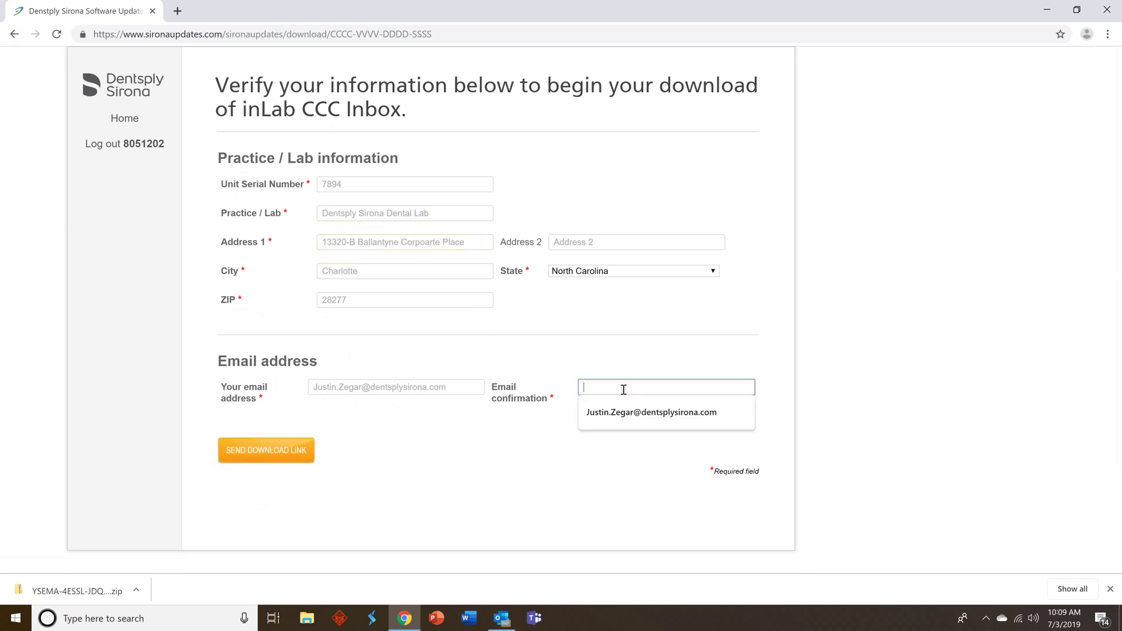
left_click(623, 409)
left_click(290, 452)
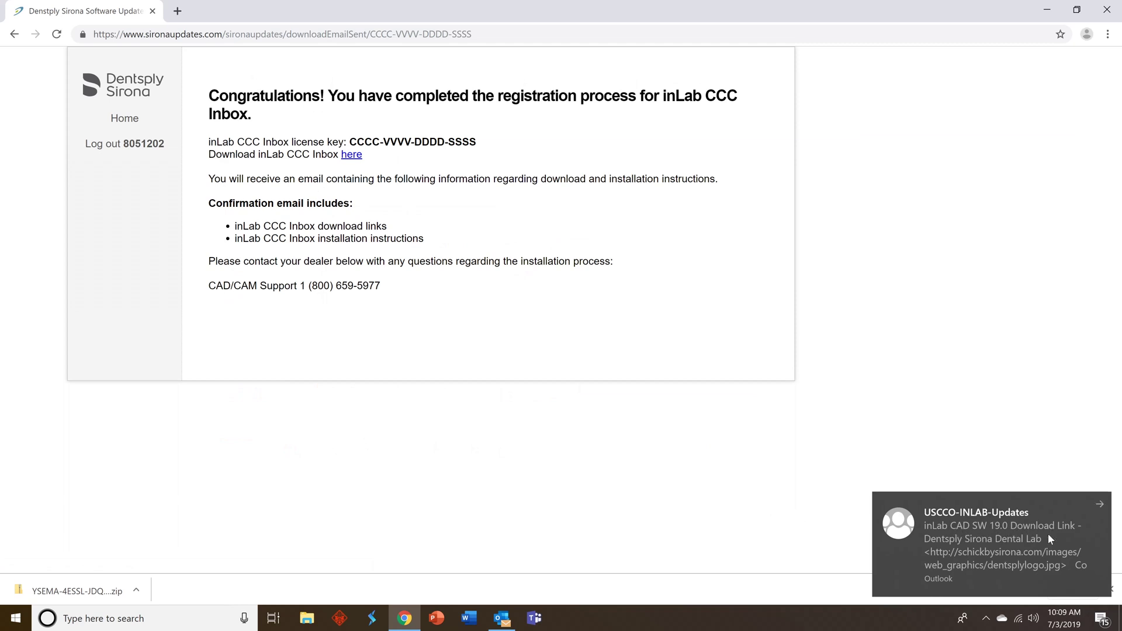
left_click(1101, 506)
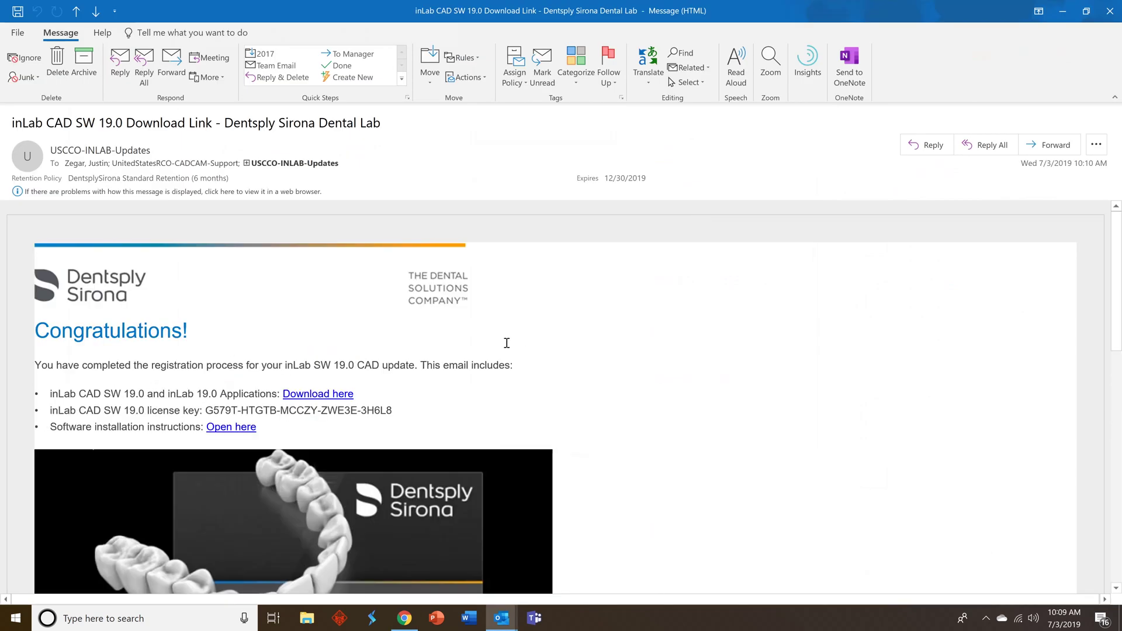
- Scroll the inLab CAD SW 19.0 email to Tools/Resources and start its installation video
scroll(506, 343, "down", 2)
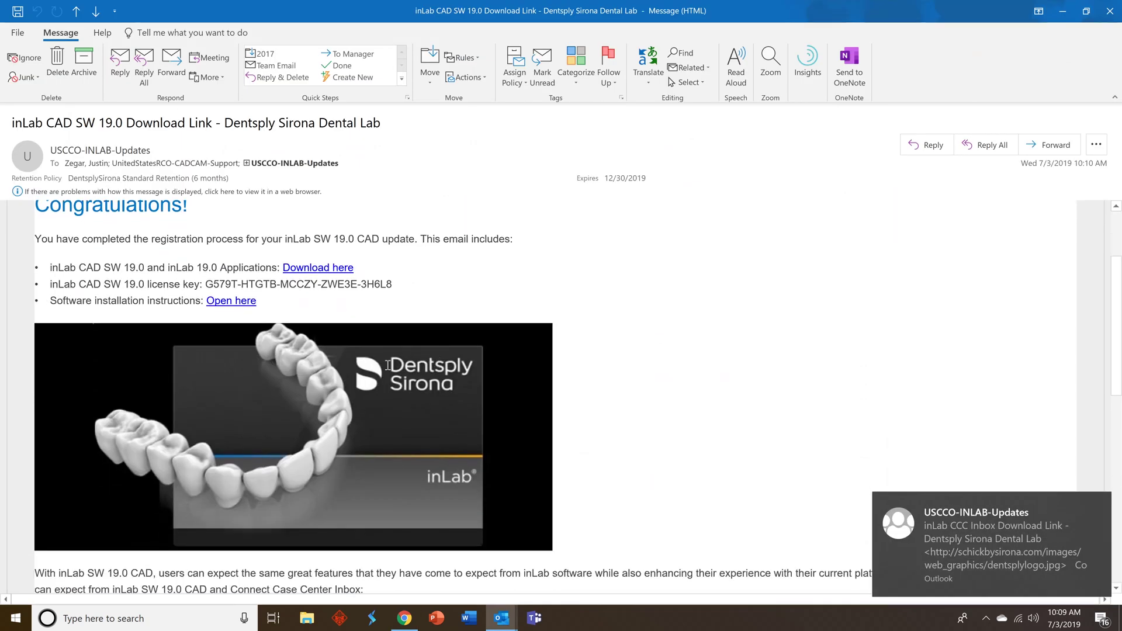
scroll(388, 365, "down", 1)
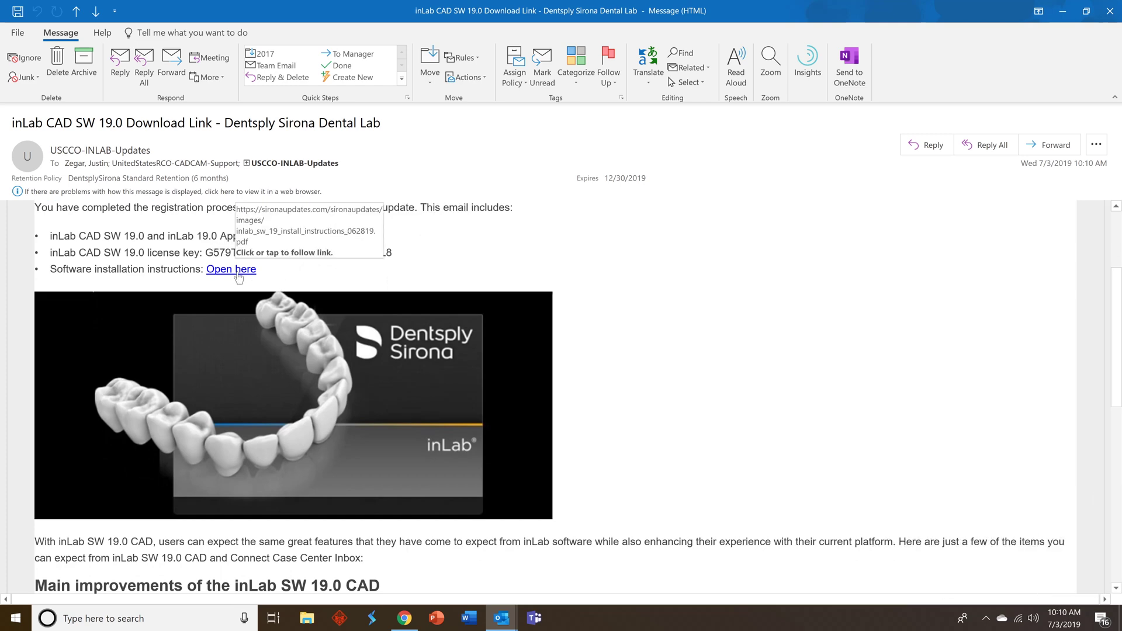
scroll(280, 328, "down", 10)
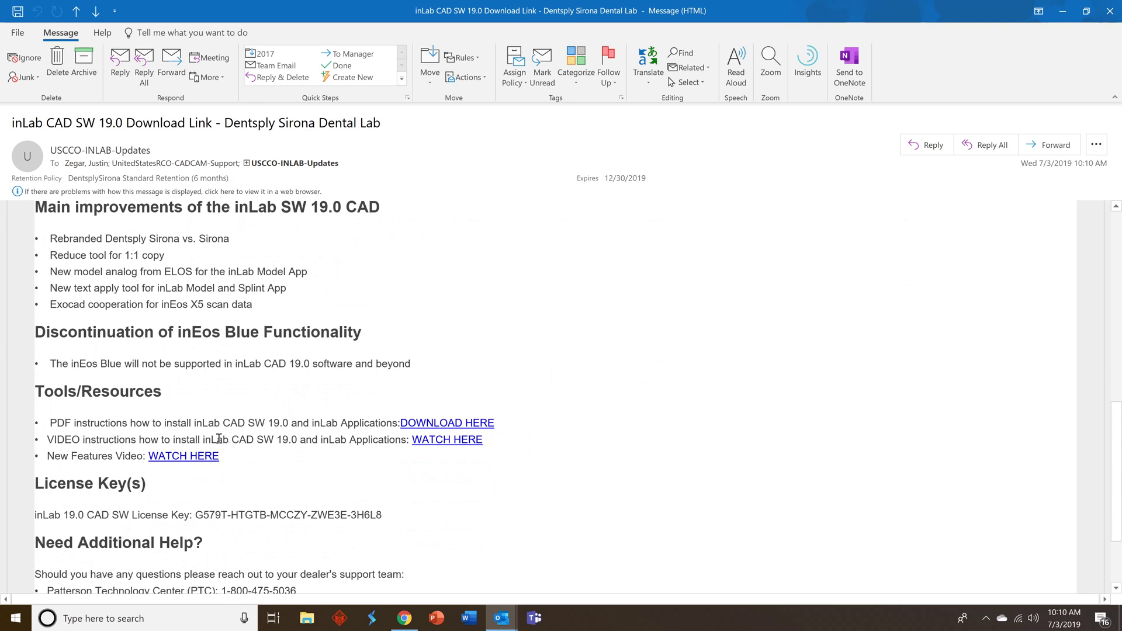
left_click(456, 446)
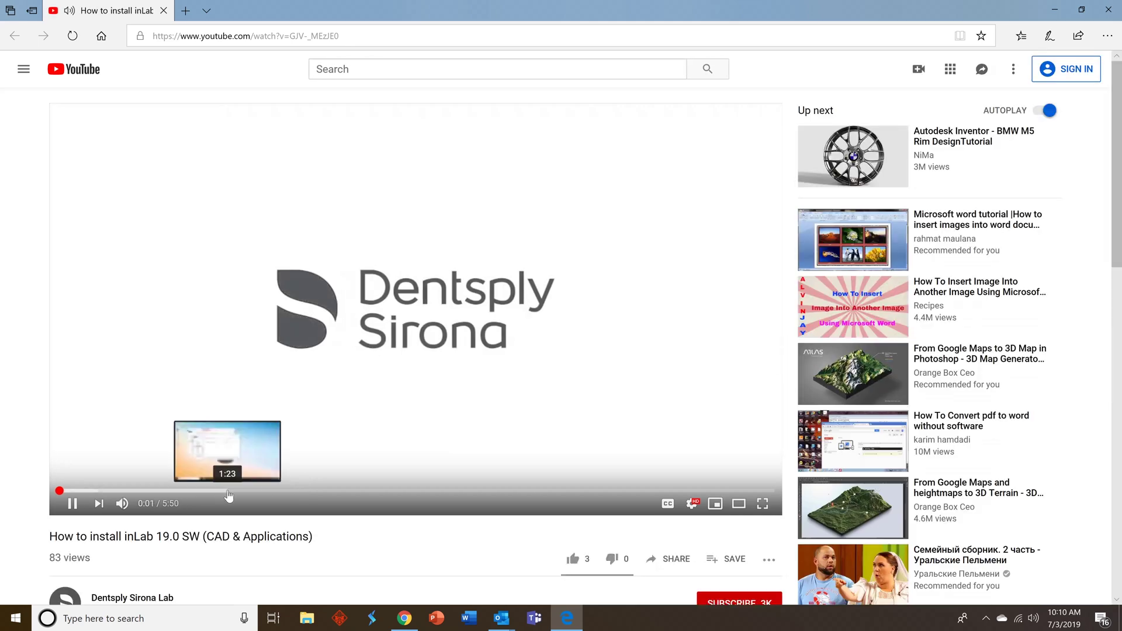
- Skim the install video at 1:13, 2:34 and 3:36, then close it
left_click(210, 491)
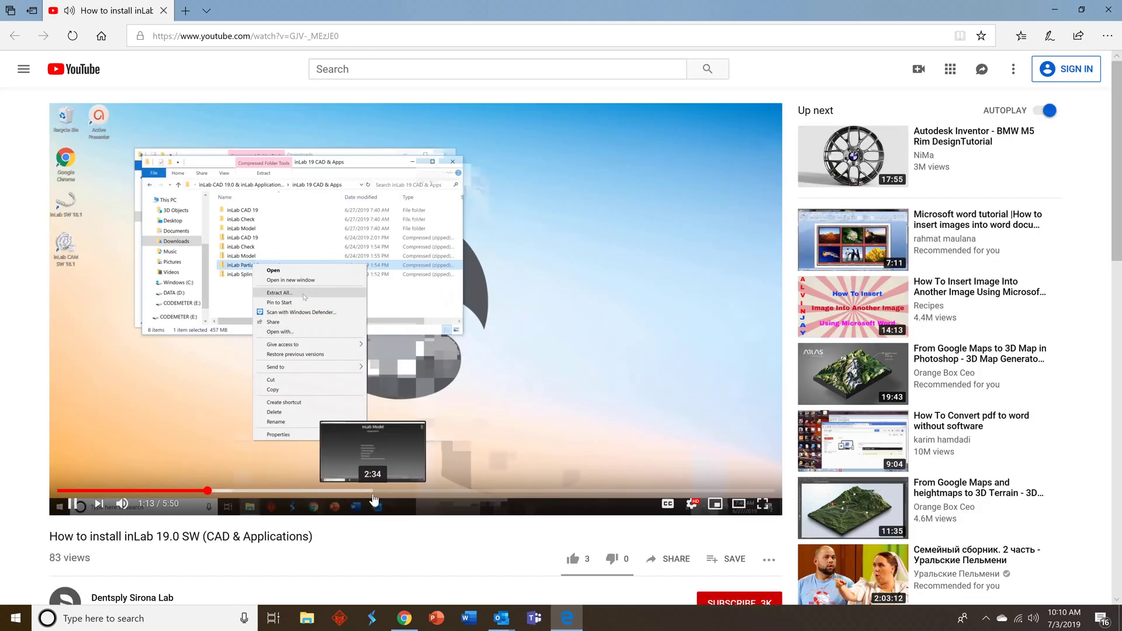
left_click(374, 498)
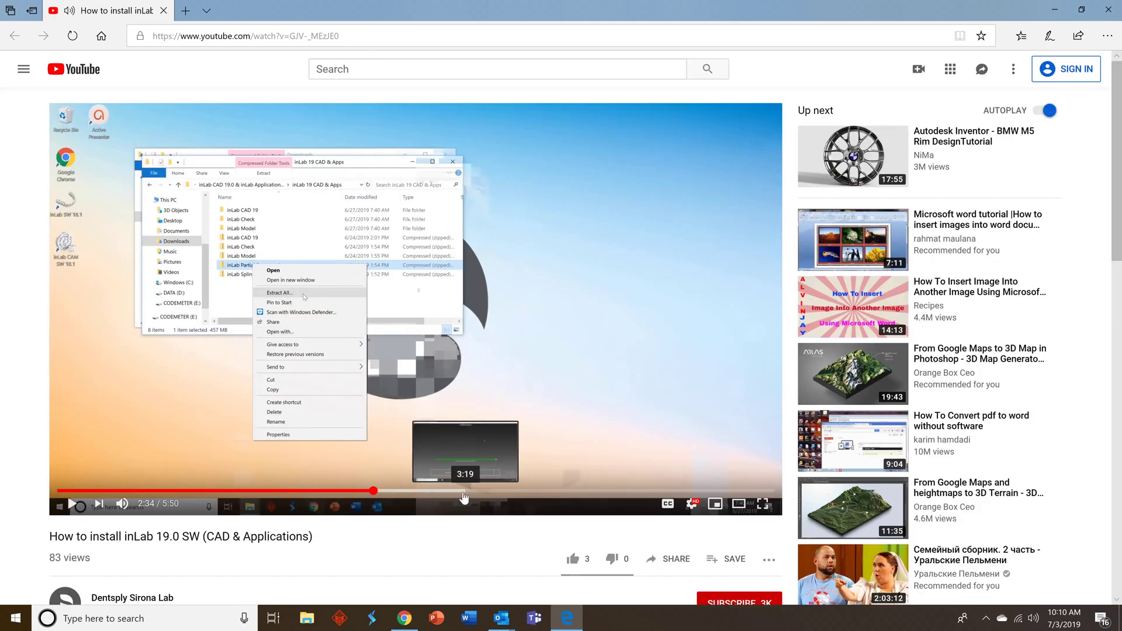
left_click(501, 497)
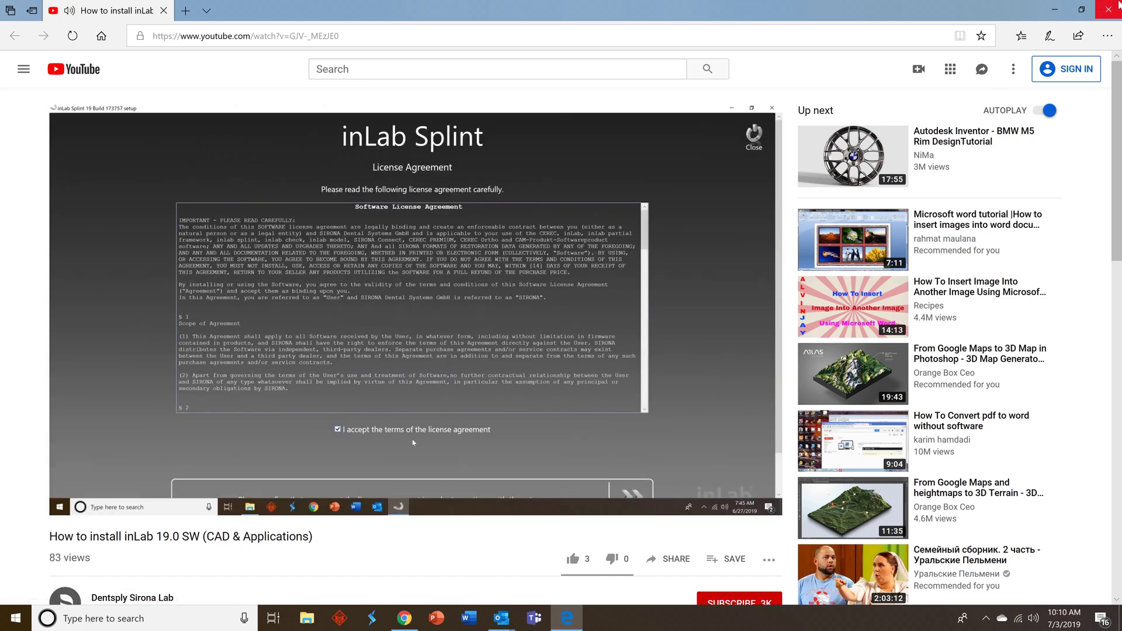
left_click(1108, 10)
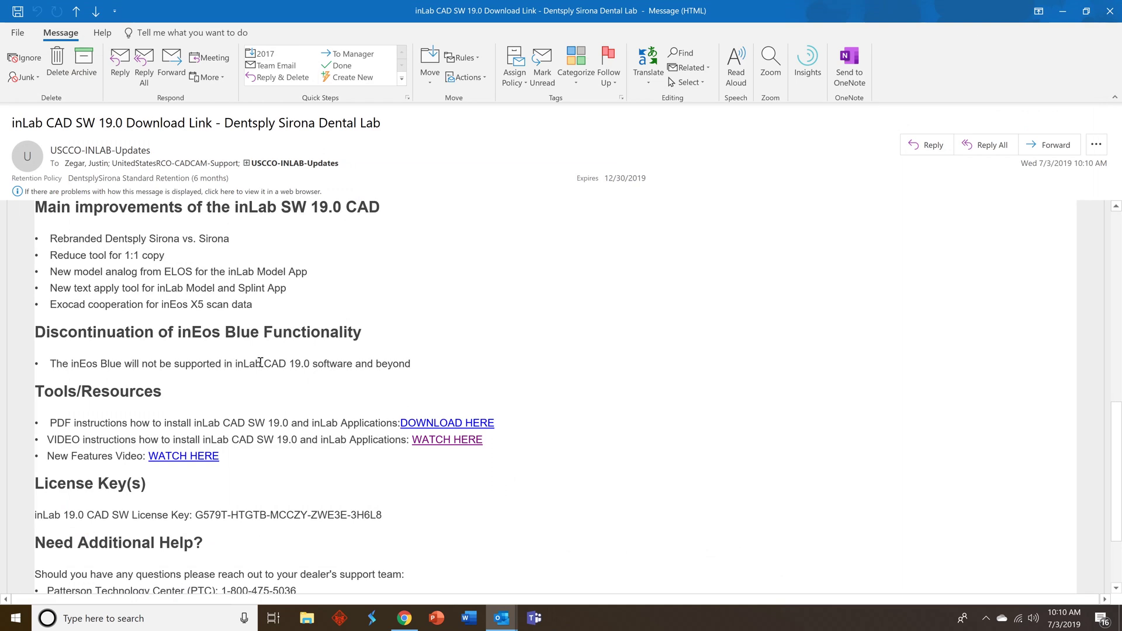
- Move to the inLab CCC Inbox download email and scroll down to its Tools/Resources section
key("ctrl+period")
scroll(168, 292, "down", 1)
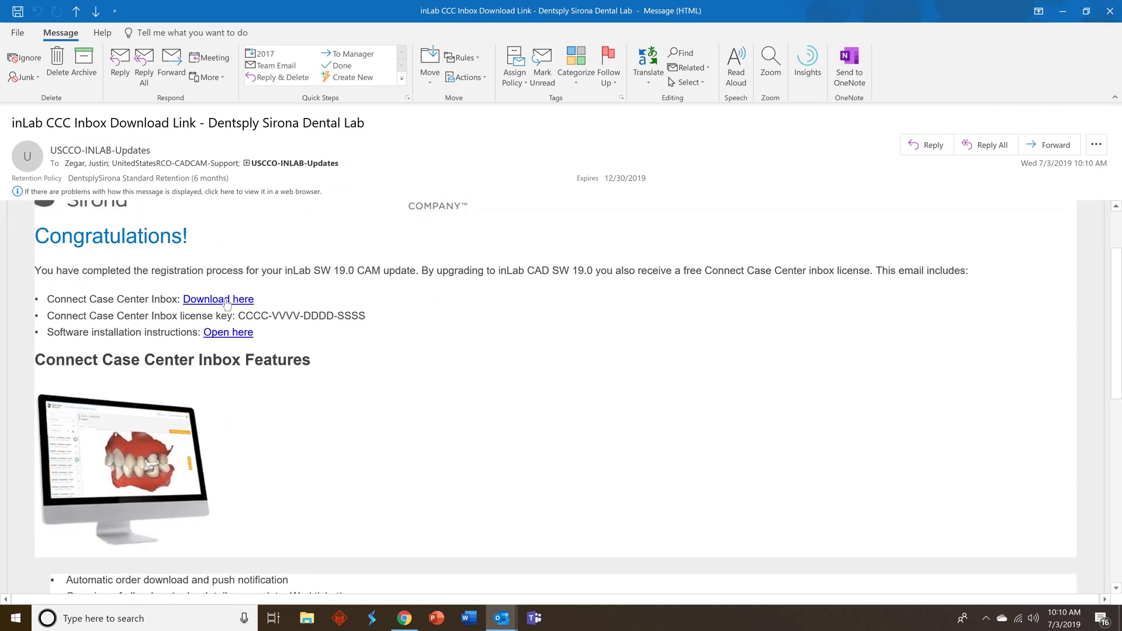
scroll(281, 337, "down", 5)
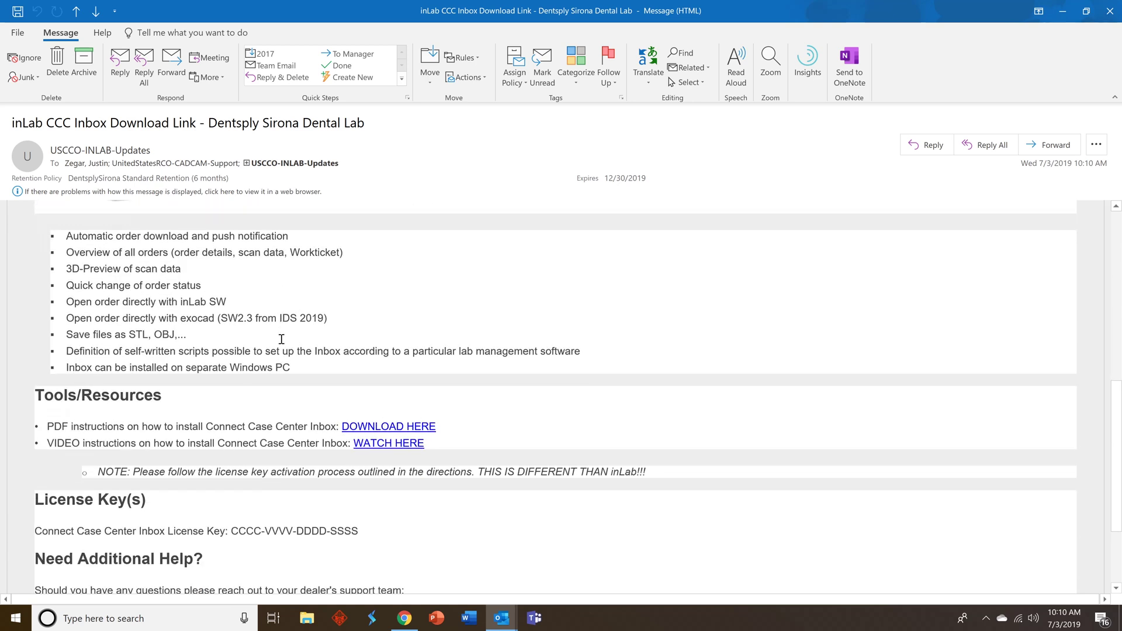
scroll(281, 339, "down", 1)
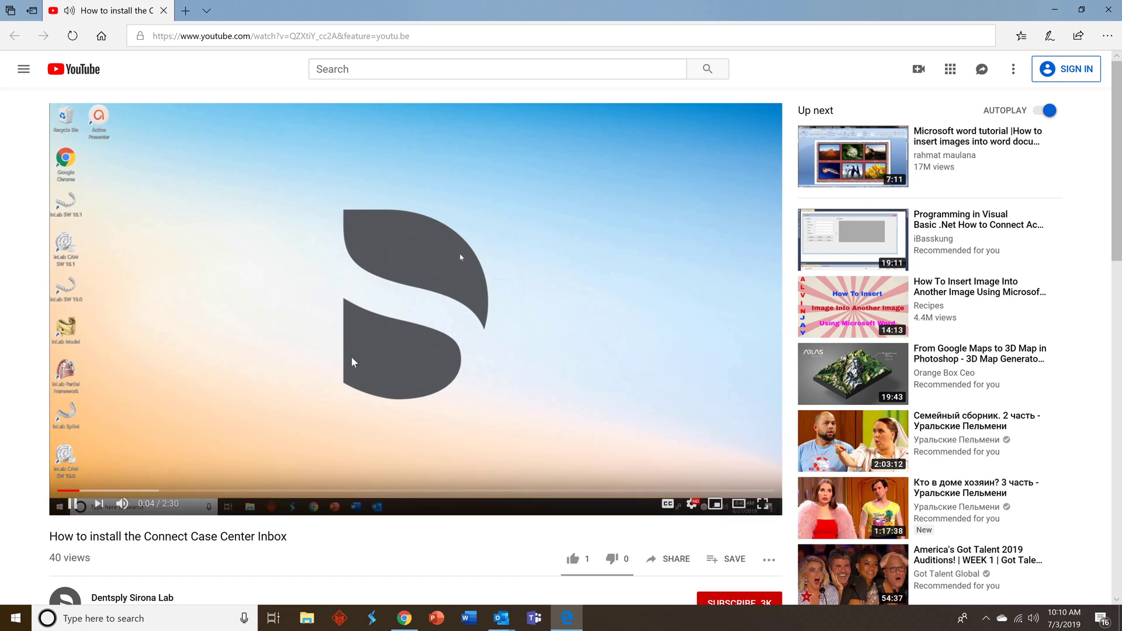
- Close the video, open inLab_SW_19_Install_Instructions_062819.pdf from the desktop, and page through it
left_click(1110, 7)
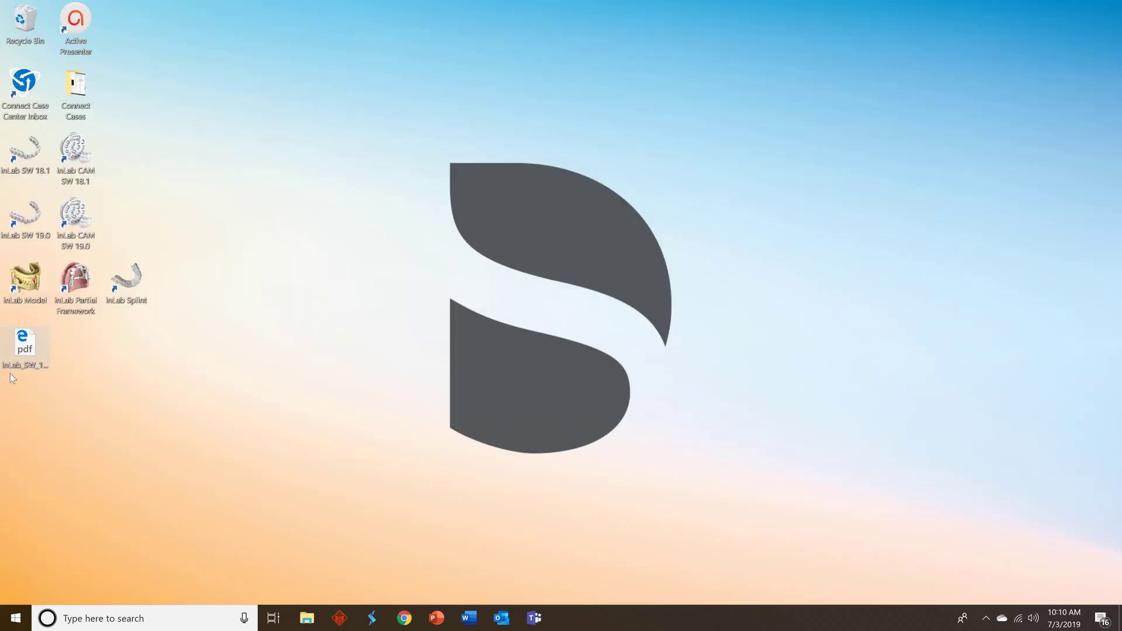
double_click(25, 345)
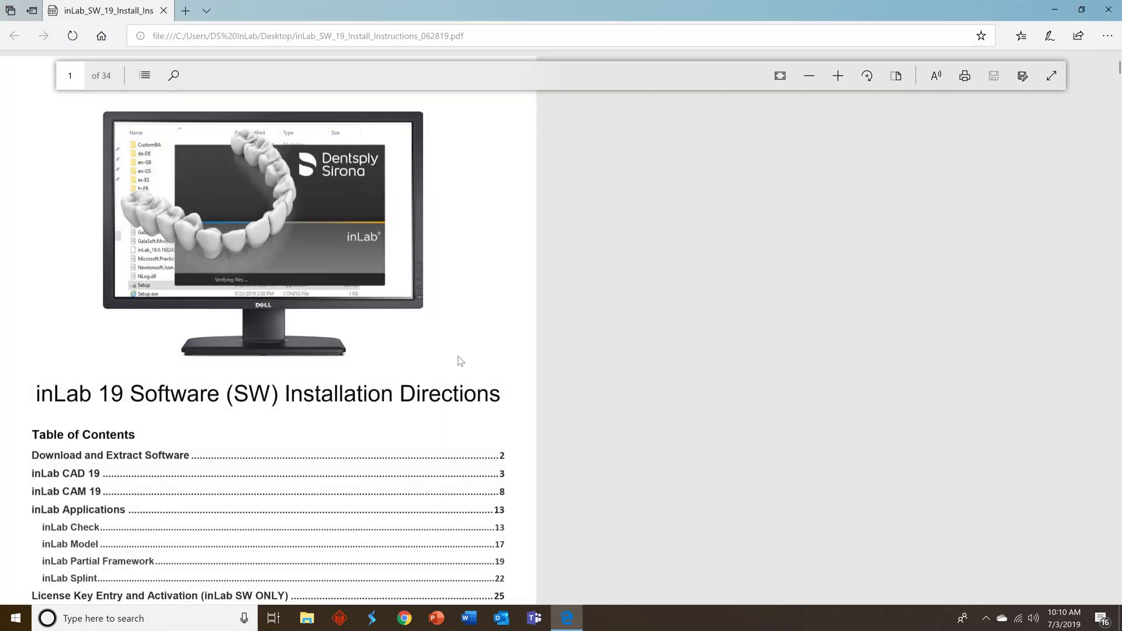
scroll(499, 367, "down", 10)
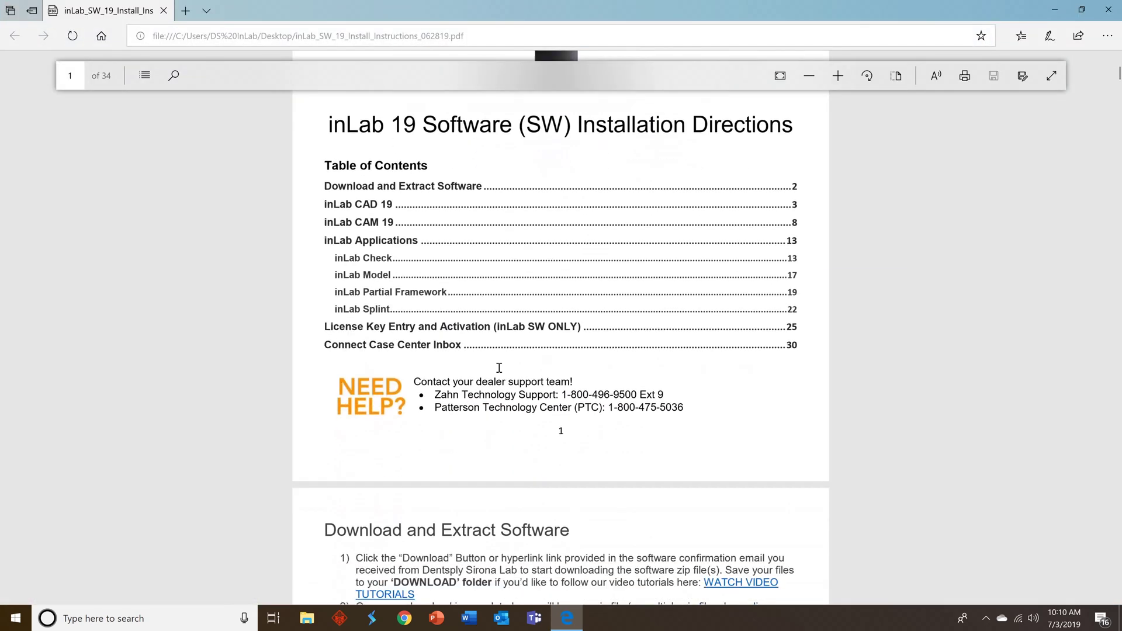
scroll(498, 368, "down", 10)
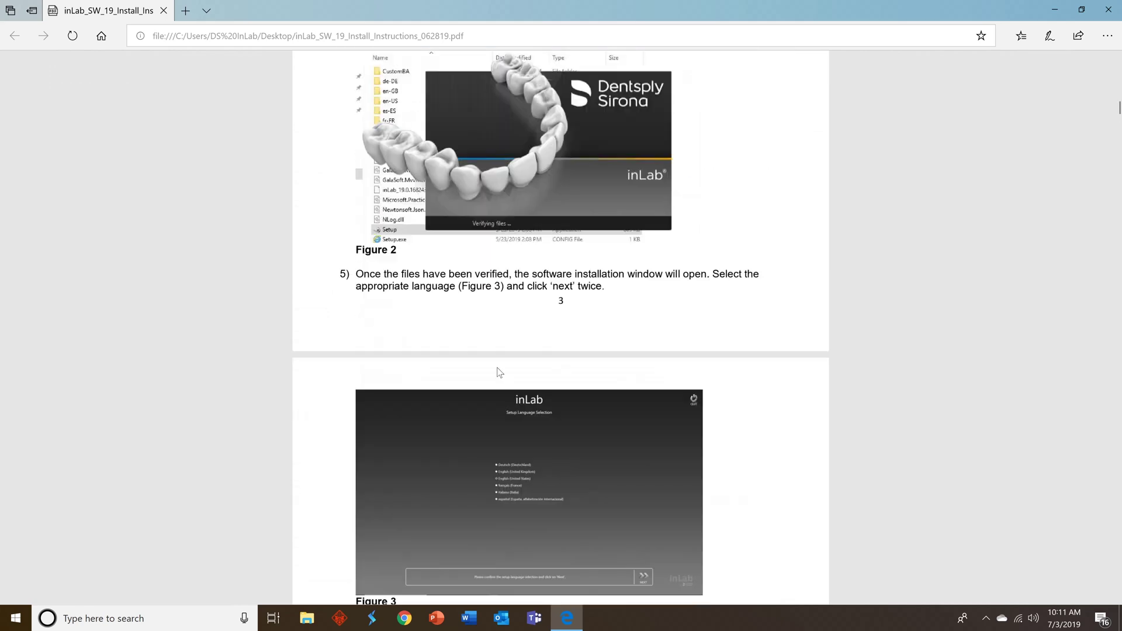
scroll(500, 373, "down", 10)
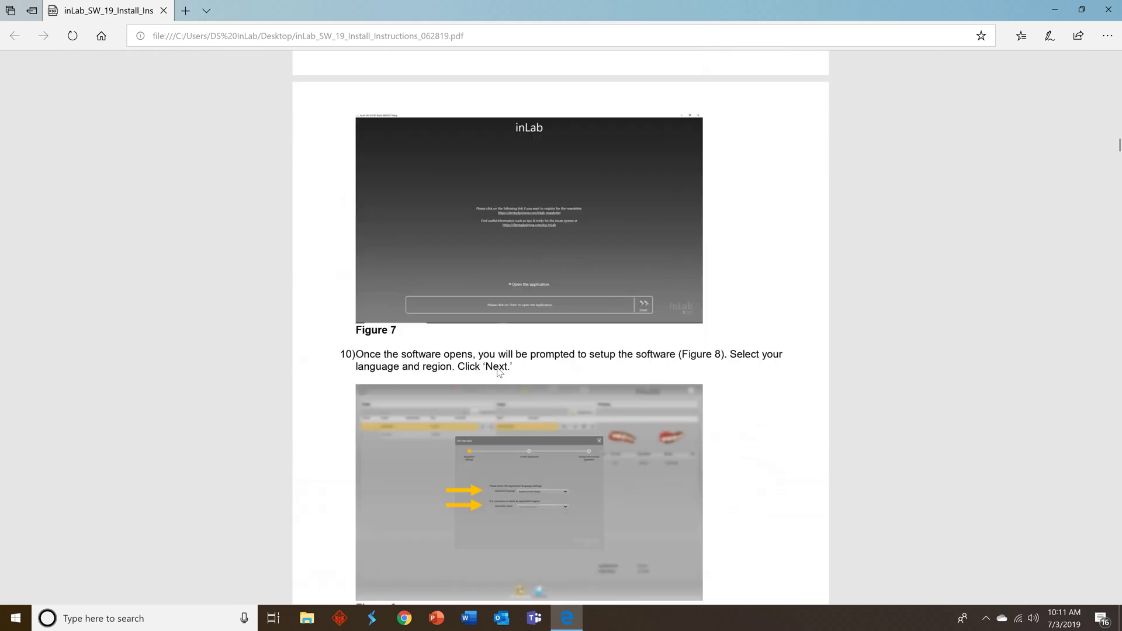
scroll(498, 368, "down", 8)
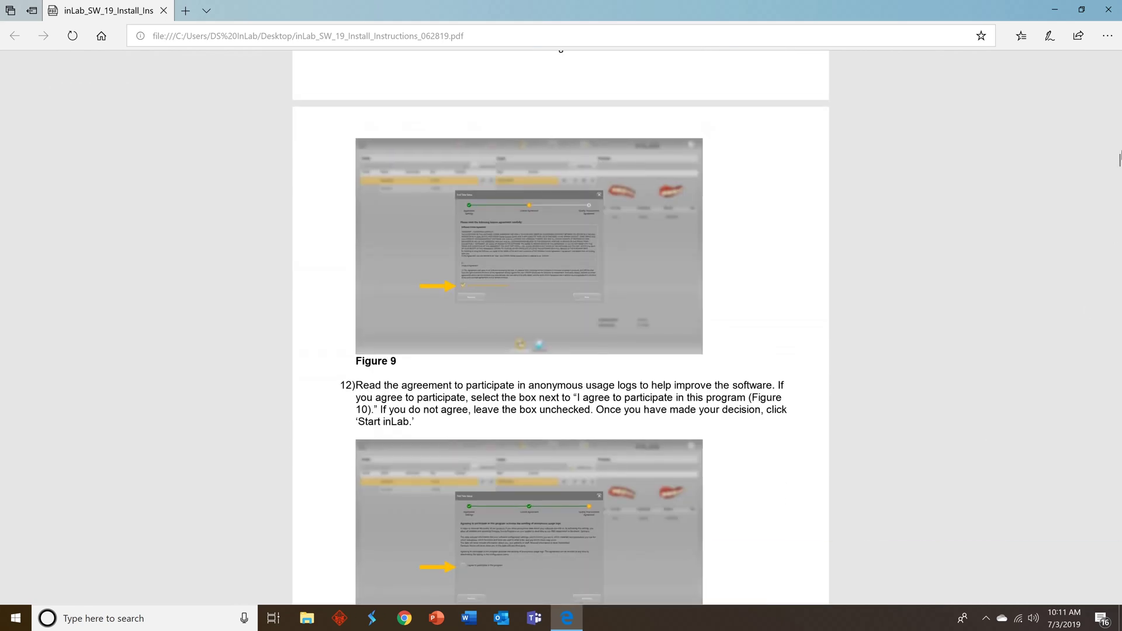
left_click_drag(1116, 159, 1061, 62)
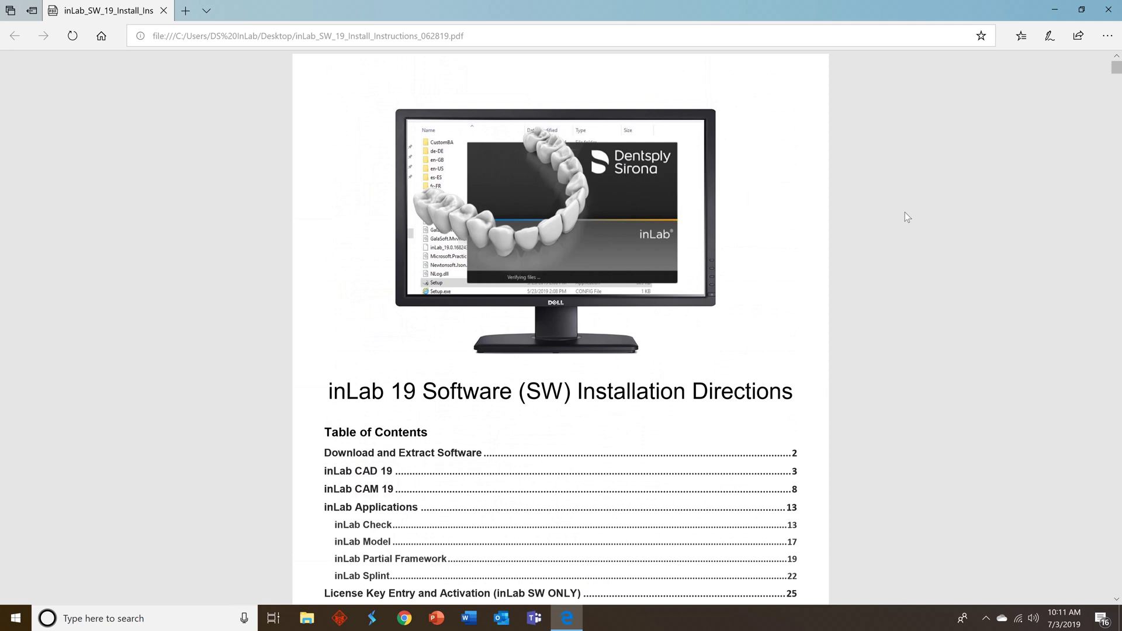